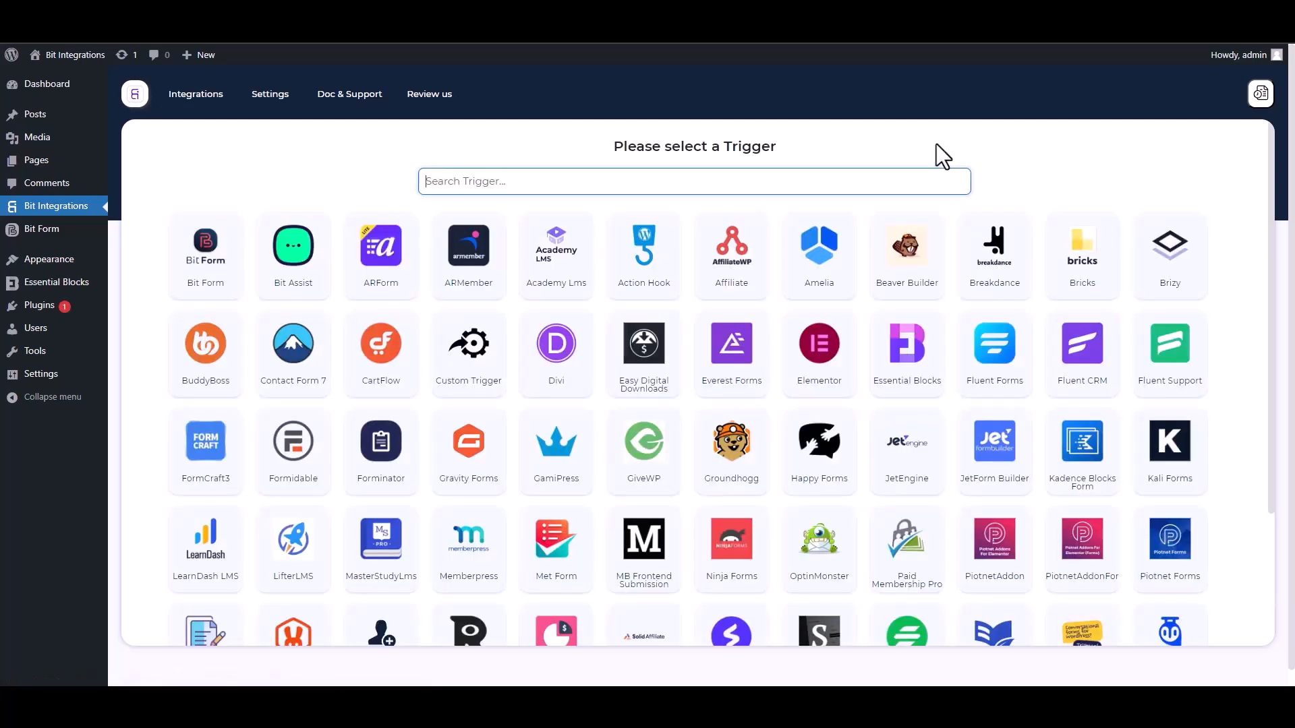
# Pick Essential Blocks as the trigger by searching 'ess' and start fetching its form data.
pyautogui.write('ess')
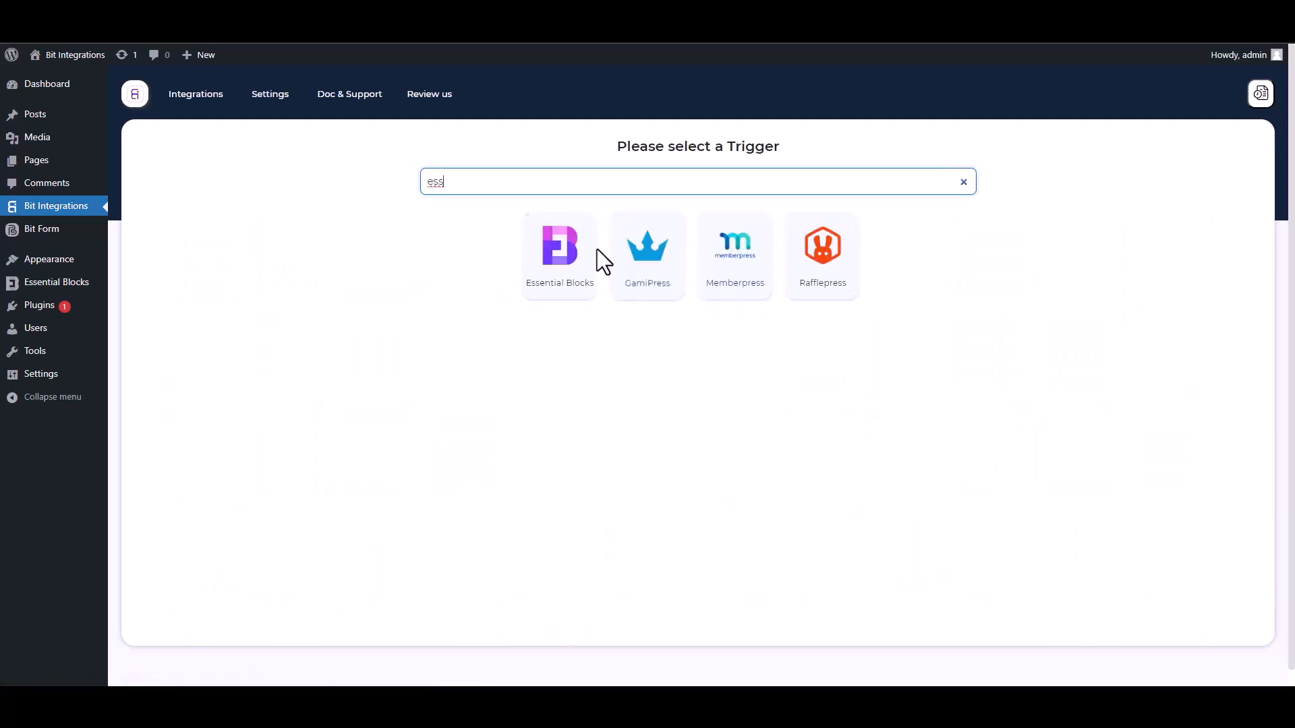
pyautogui.click(552, 290)
pyautogui.click(695, 317)
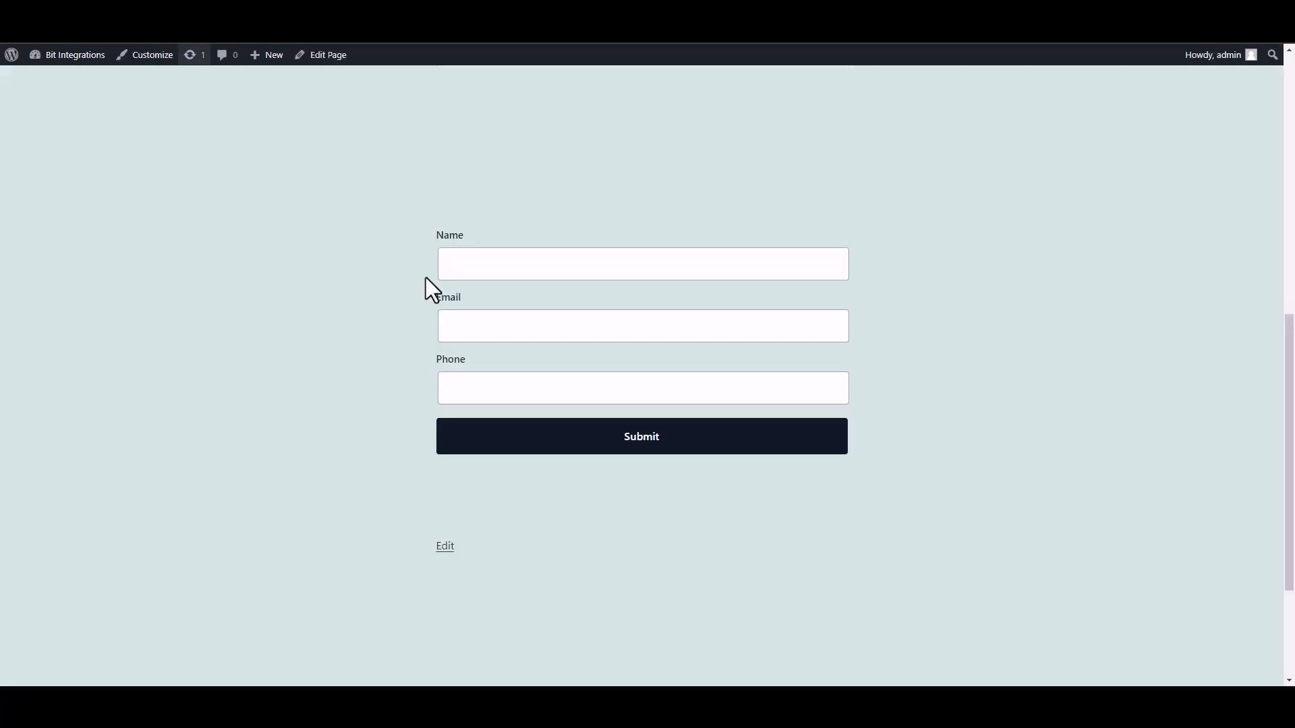
# Submit the site form with name 'test', a test e-mail address and a test phone number.
pyautogui.click(555, 277)
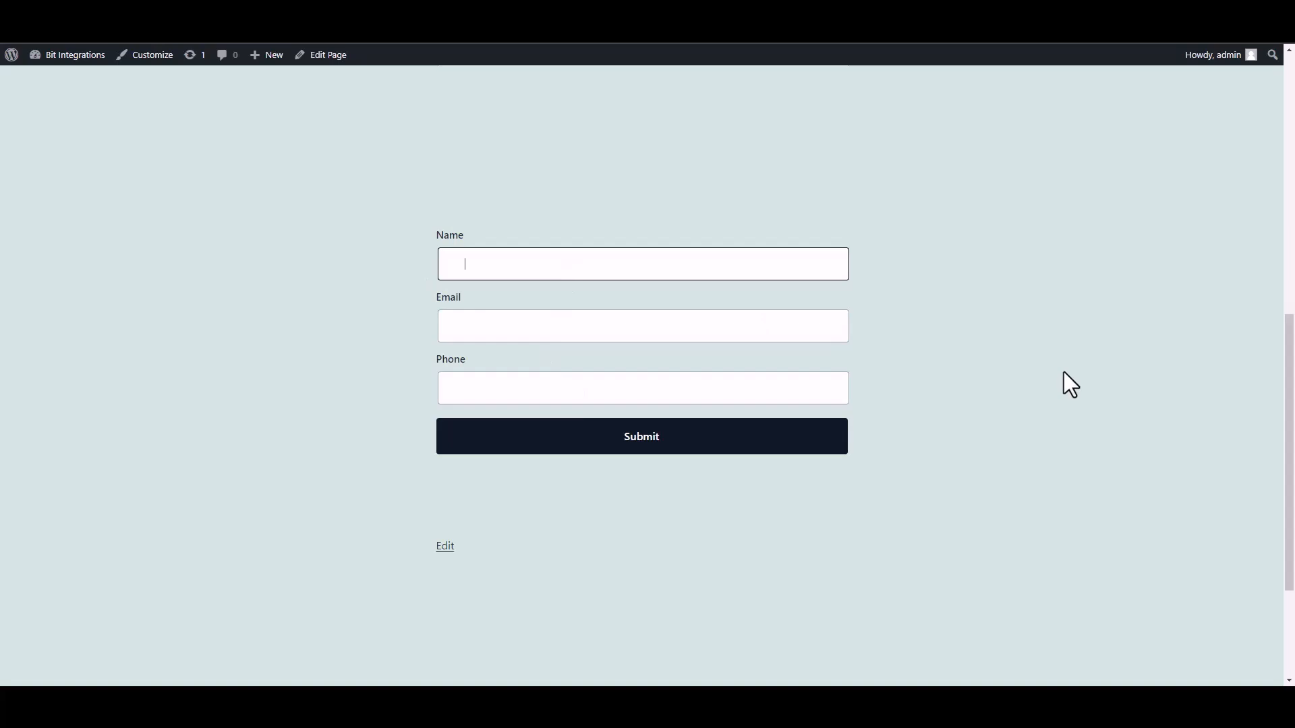
pyautogui.write('test')
pyautogui.click(774, 330)
pyautogui.write('test@gmail.com')
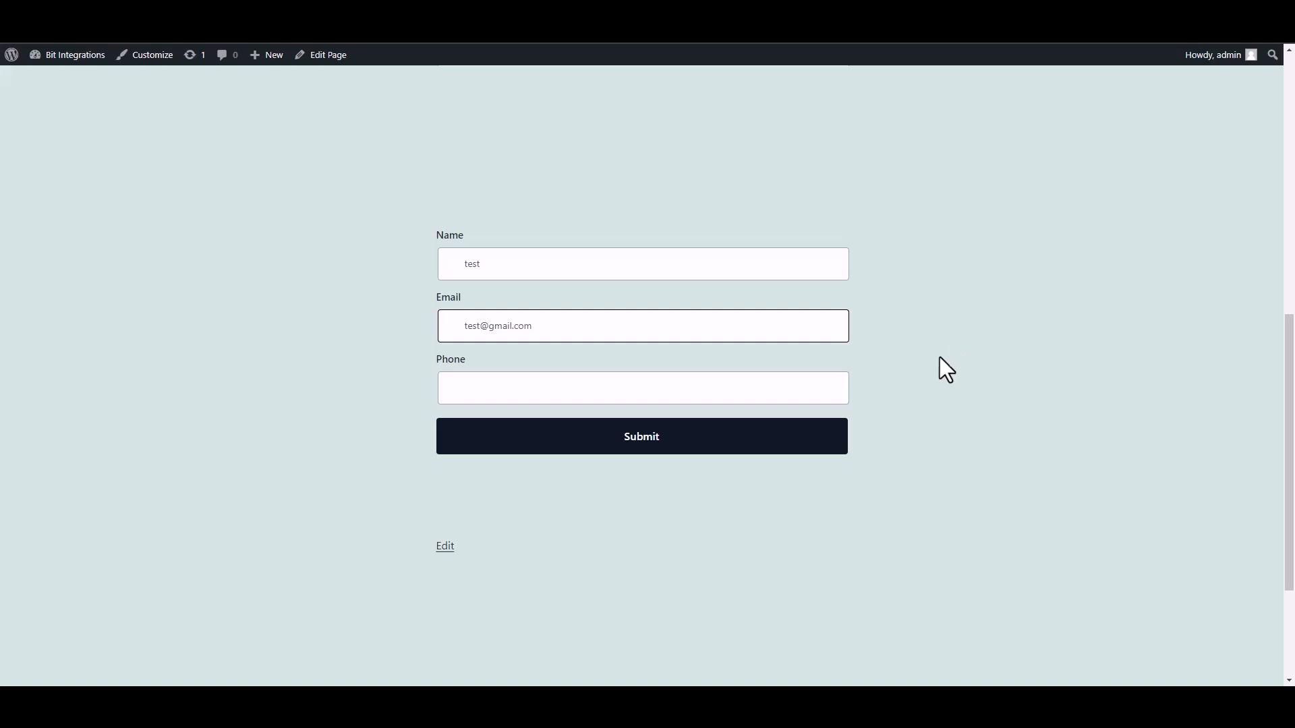
pyautogui.click(780, 395)
pyautogui.write('58566255')
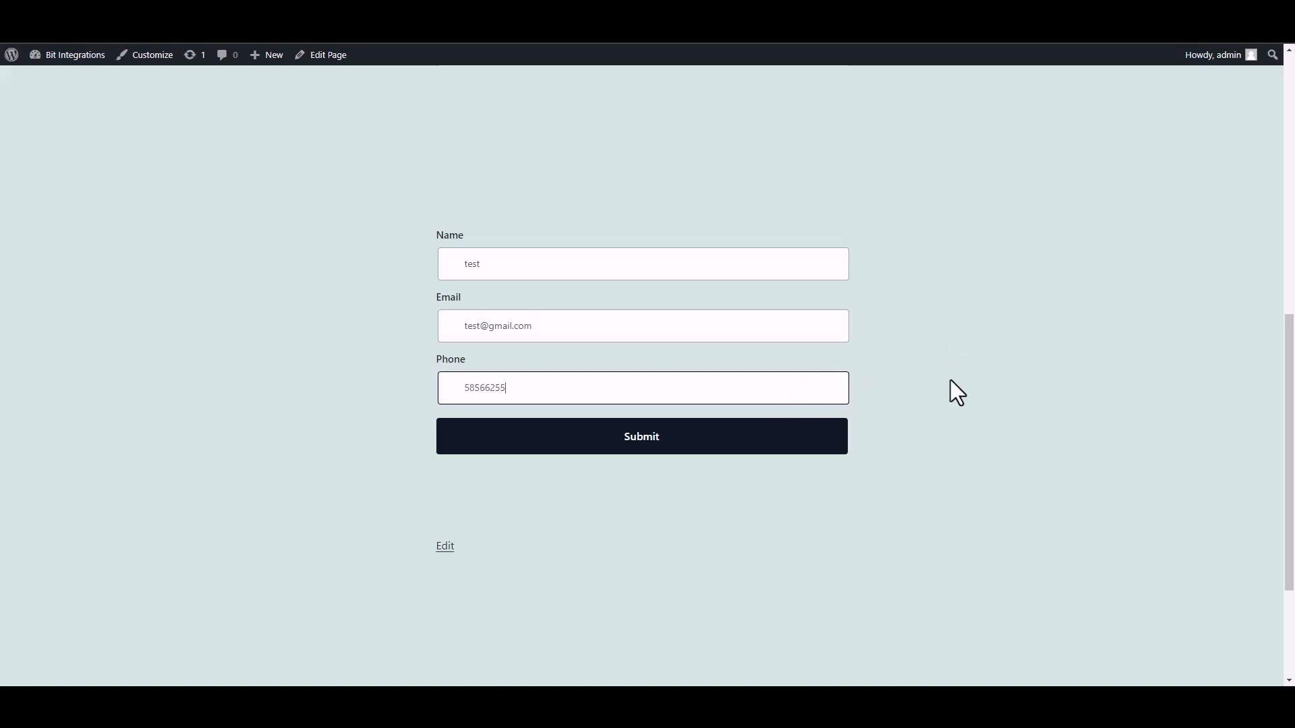
pyautogui.click(837, 447)
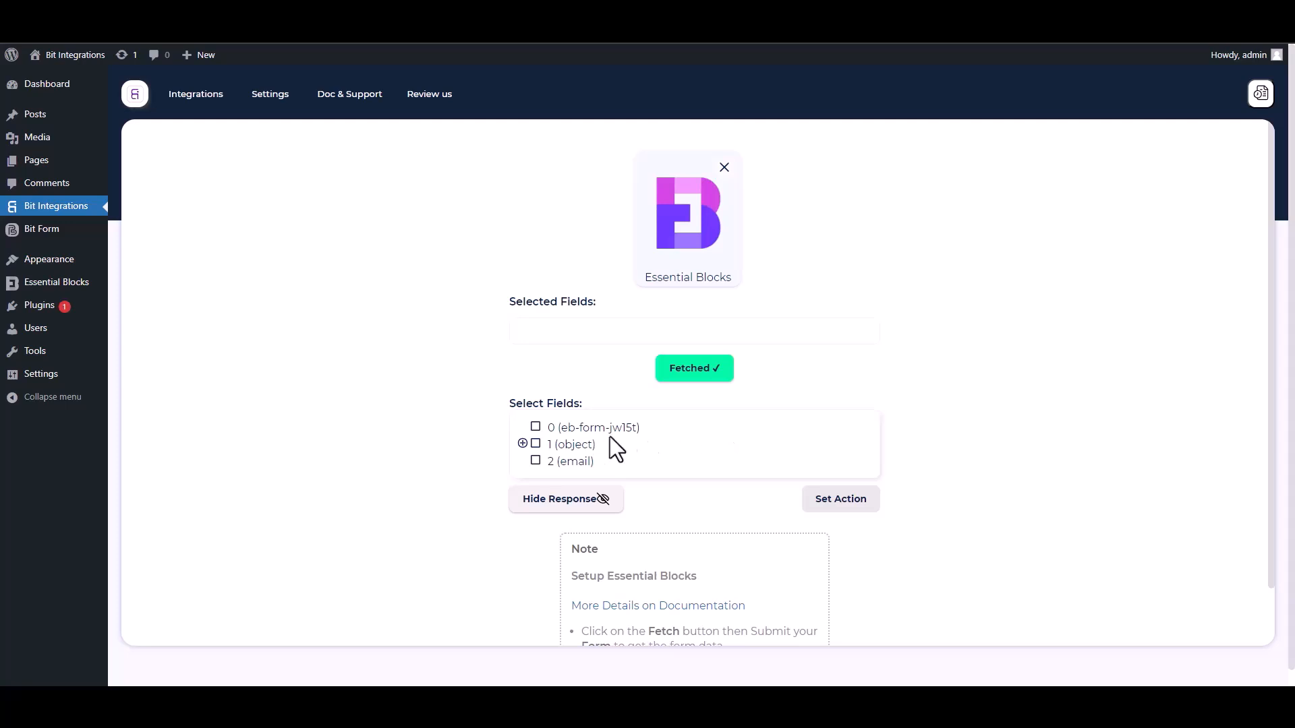
# Select field 0 and the Name, Email and Phone sub-fields of object 1.
pyautogui.moveTo(654, 433); pyautogui.dragTo(542, 429)
pyautogui.click(536, 427)
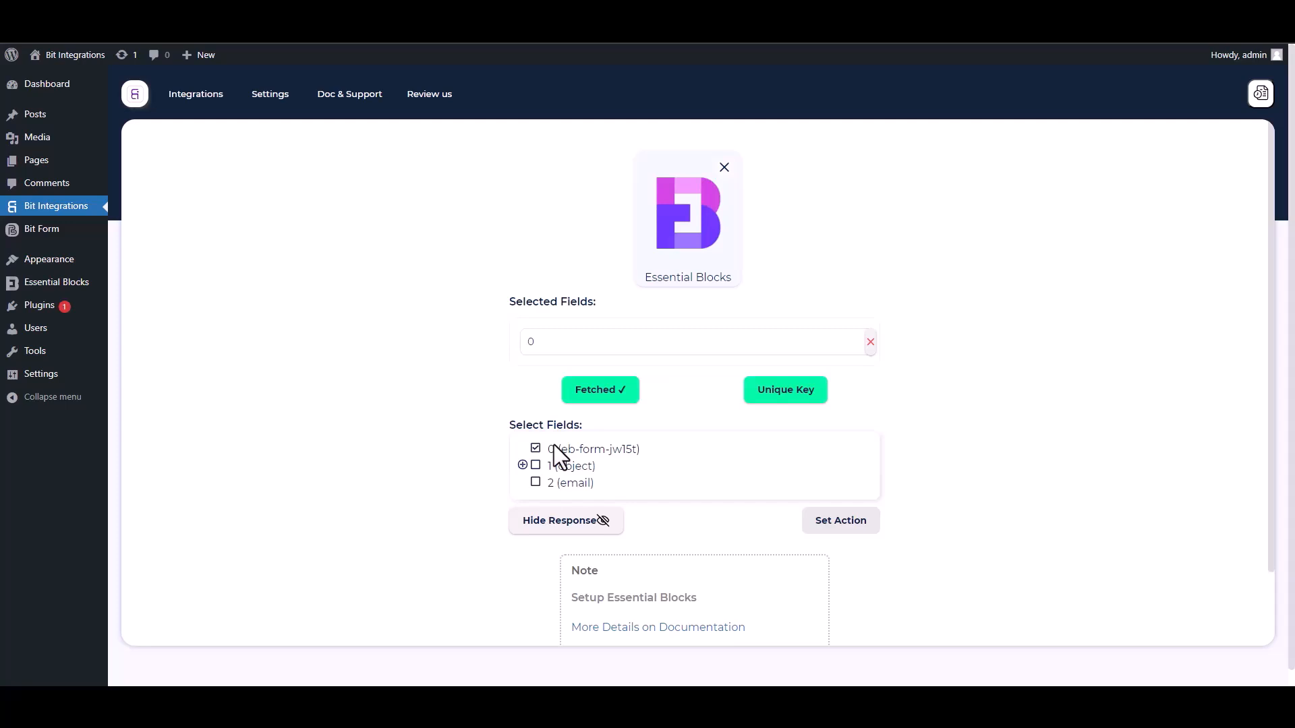
pyautogui.click(523, 465)
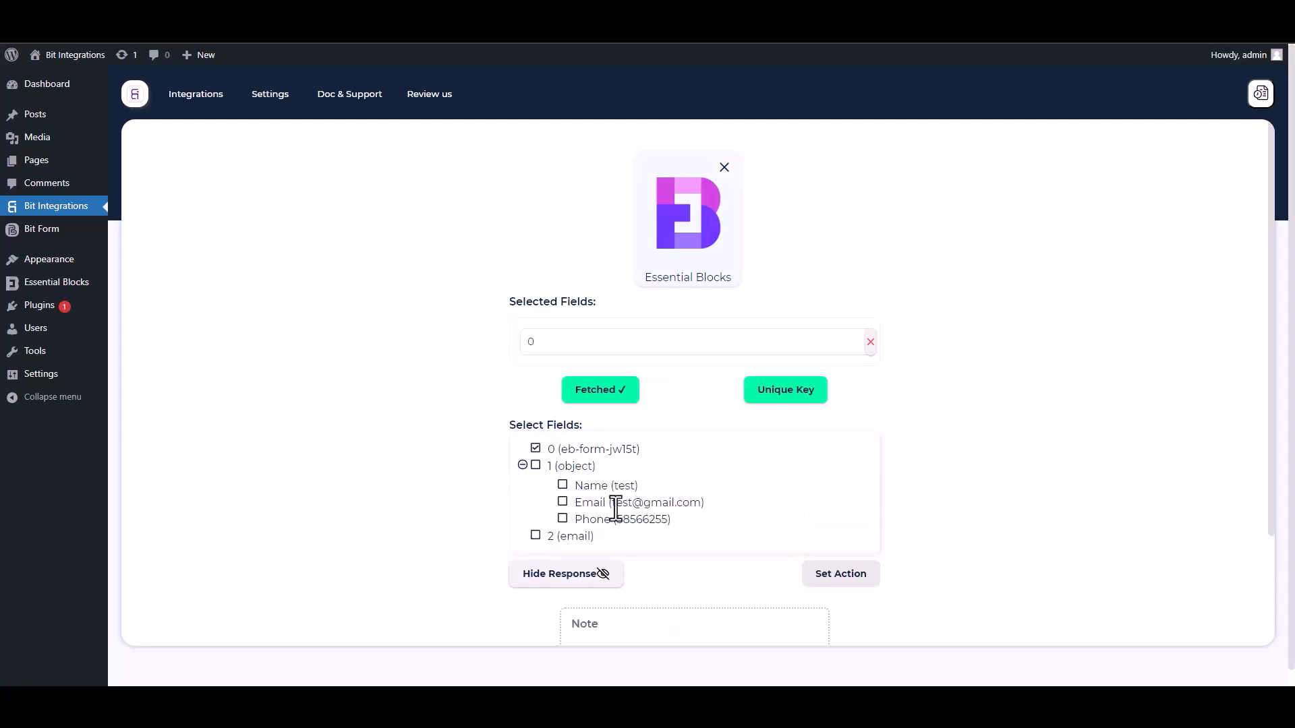
pyautogui.click(563, 487)
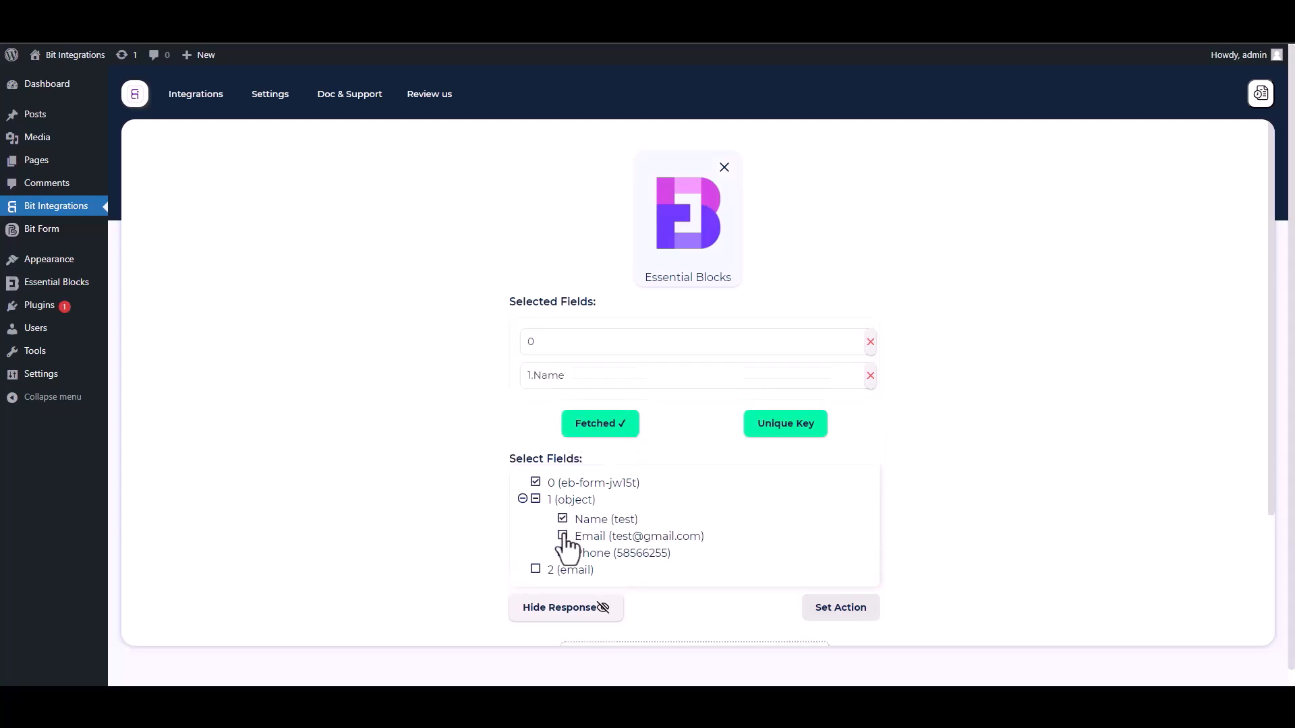
pyautogui.click(564, 537)
pyautogui.click(564, 587)
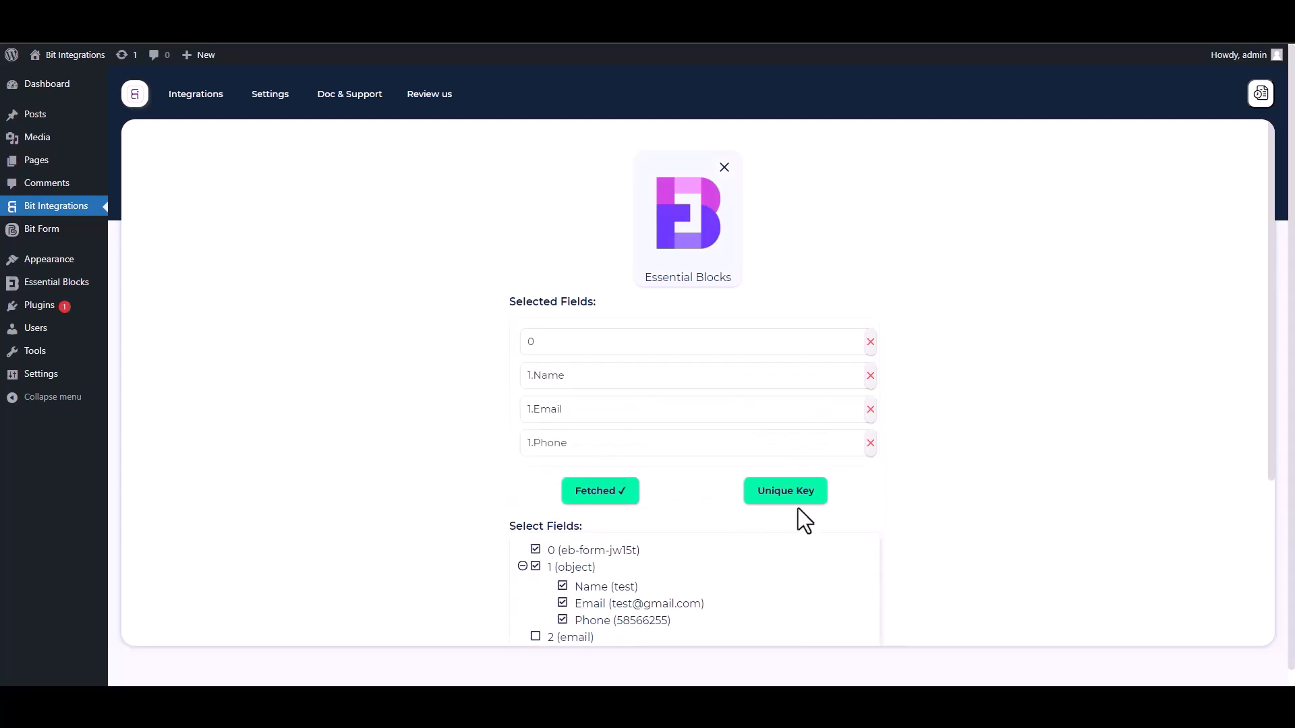
# Set 0 as the primary unique key.
pyautogui.moveTo(1264, 431); pyautogui.dragTo(1275, 520)
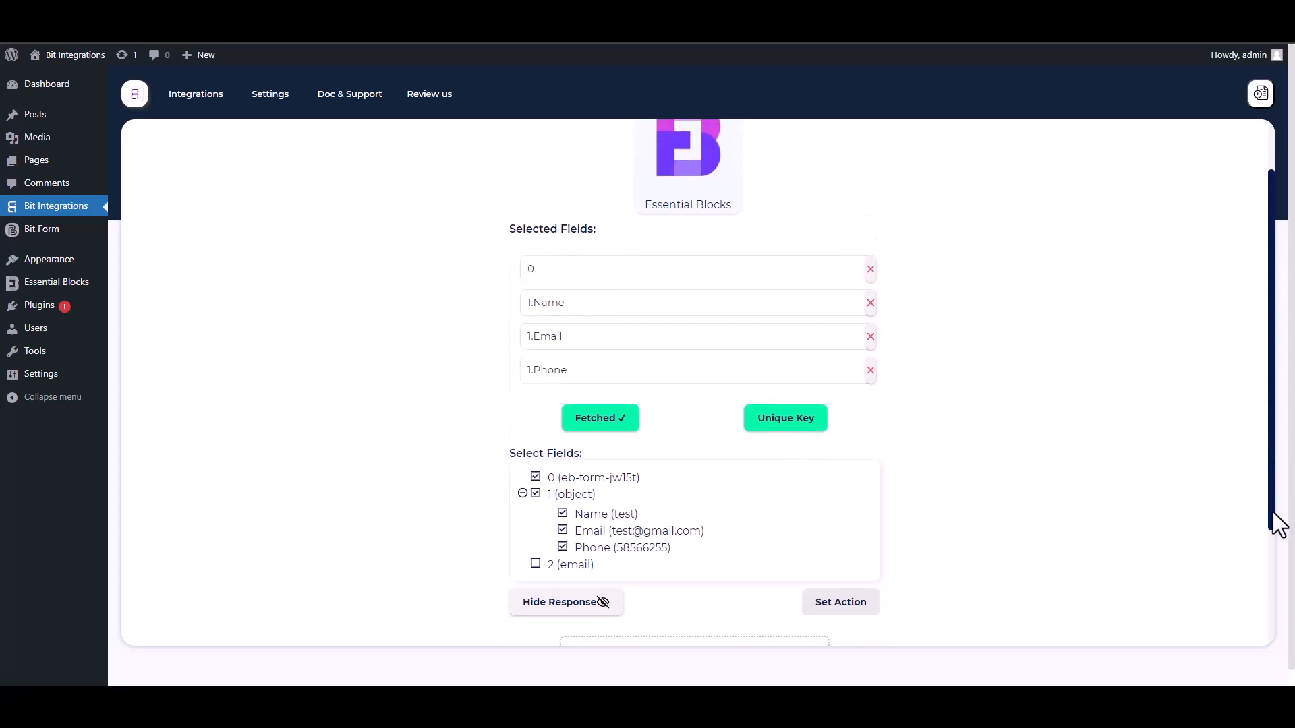
pyautogui.click(789, 374)
pyautogui.click(638, 371)
pyautogui.click(545, 405)
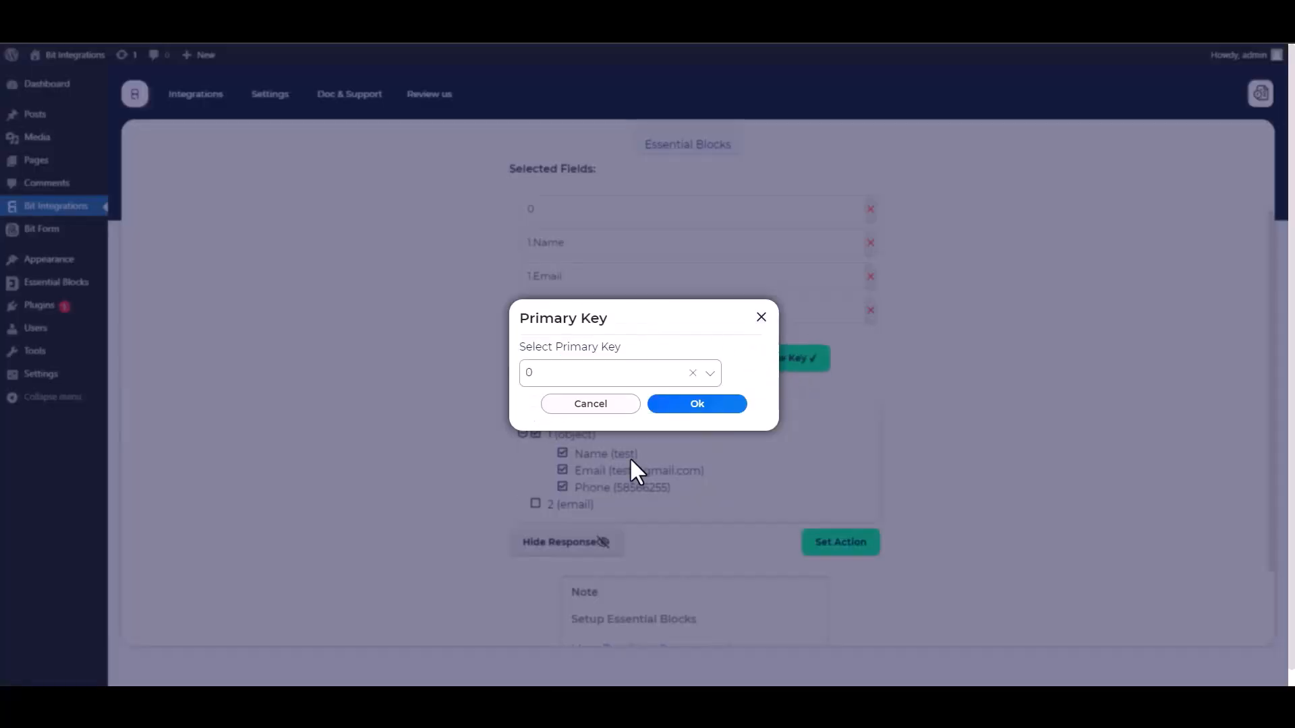
pyautogui.click(692, 406)
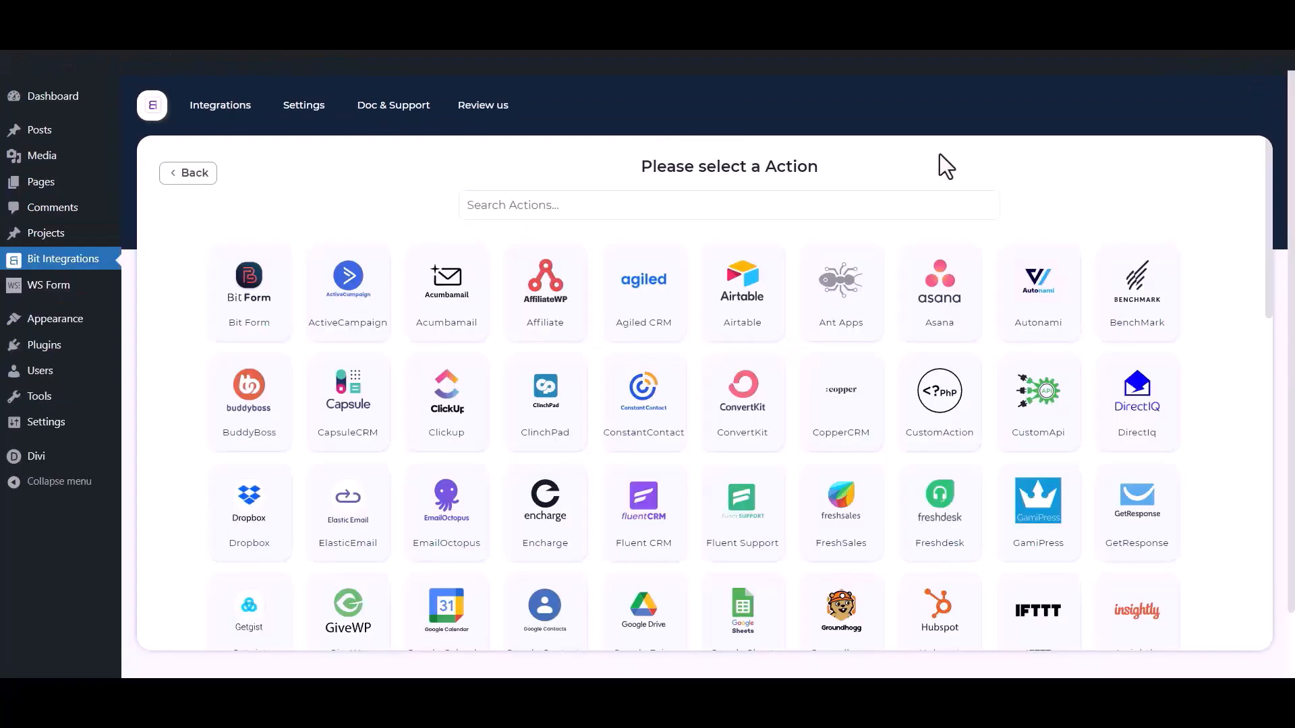
# Search 'mail chimp' and choose Mail Chimp as the action to reach its Integration Settings.
pyautogui.click(841, 202)
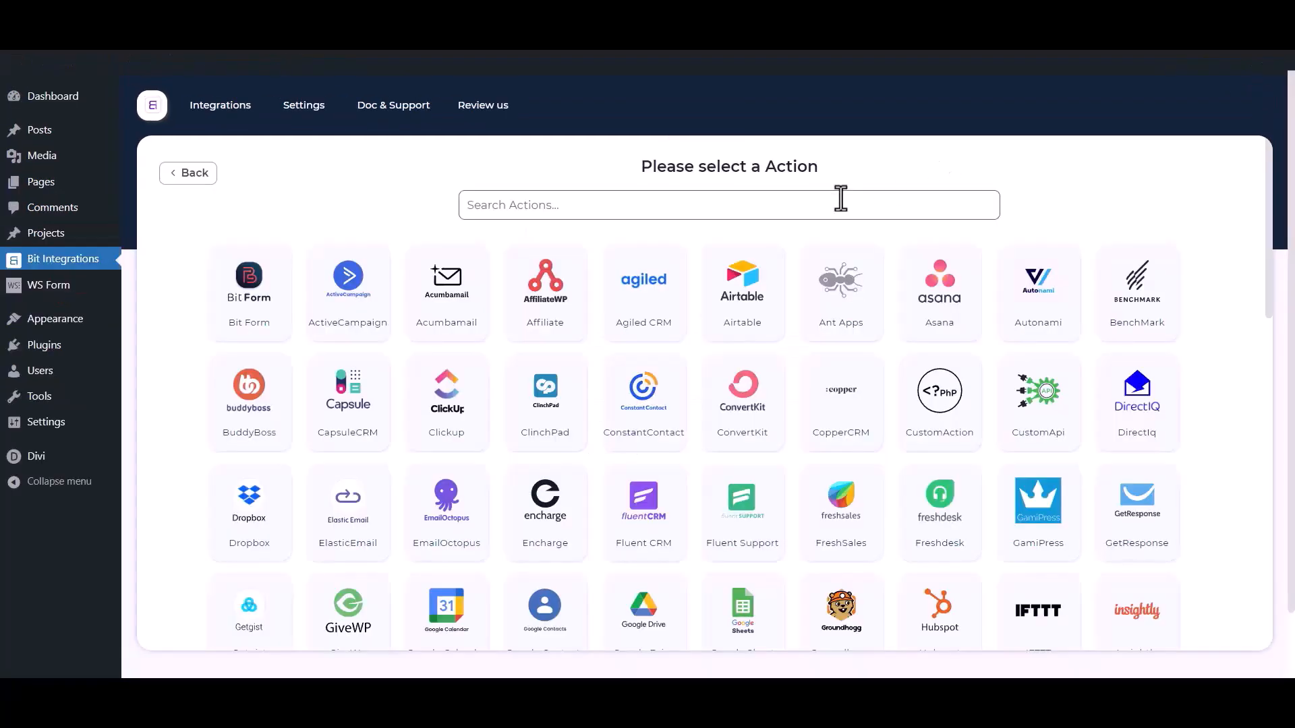
pyautogui.write('ma')
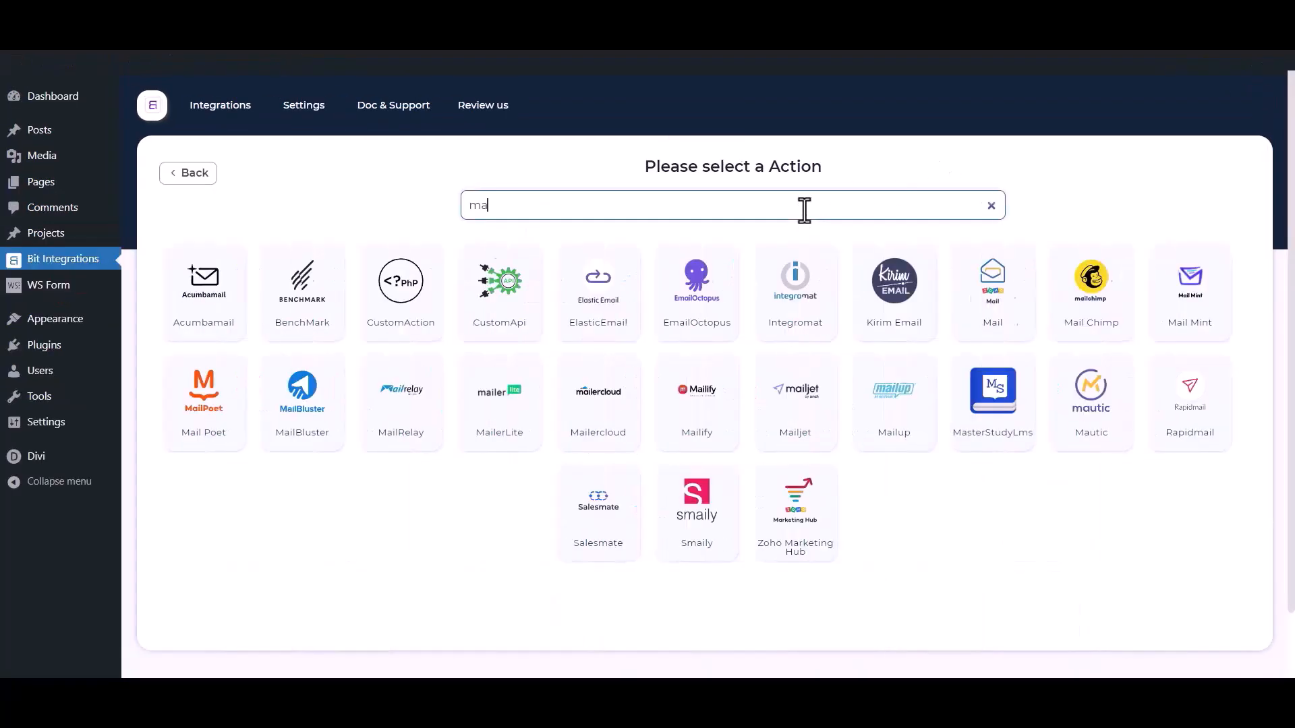
pyautogui.write('il chimp')
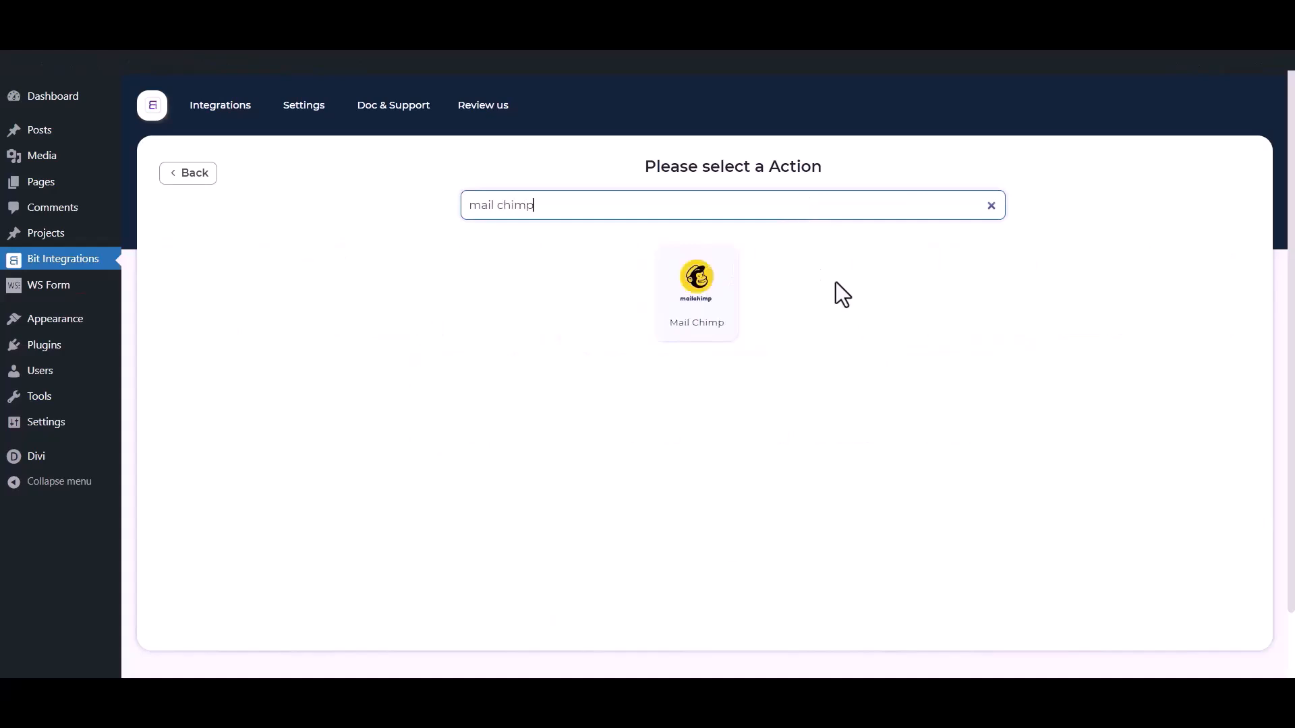
pyautogui.click(734, 298)
pyautogui.moveTo(296, 284); pyautogui.dragTo(173, 280)
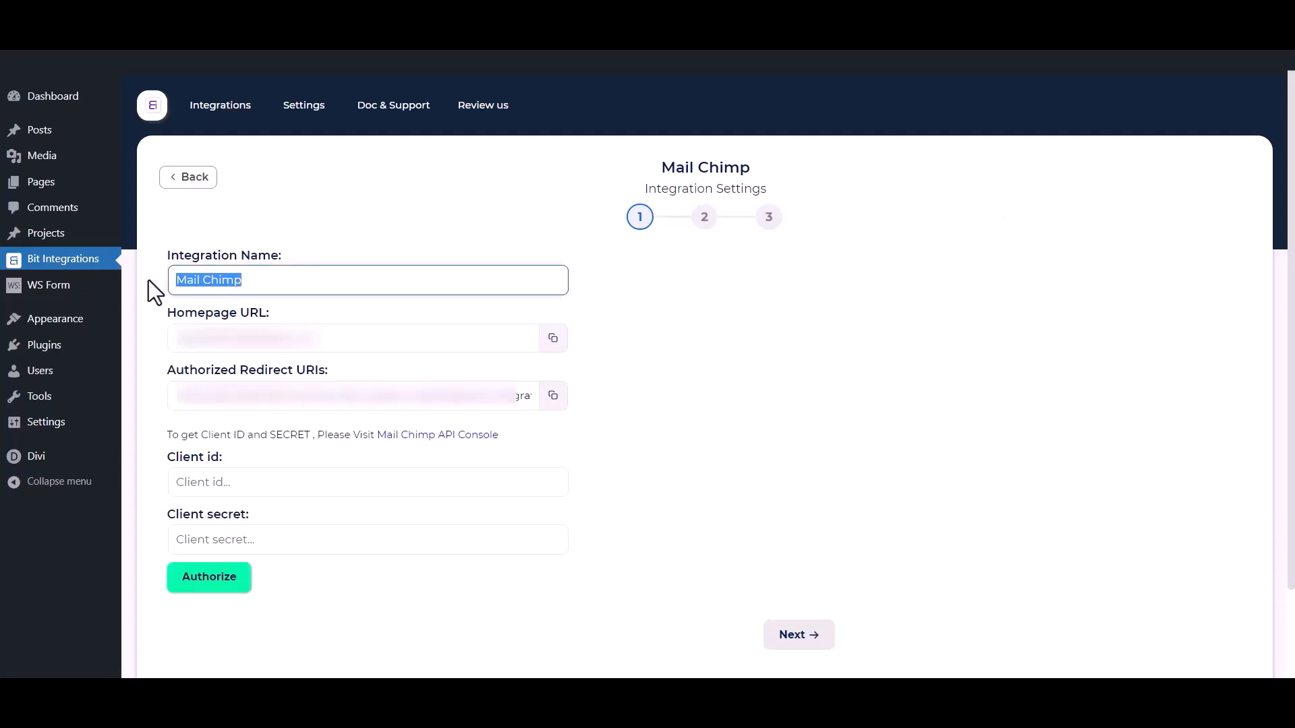
pyautogui.moveTo(166, 459); pyautogui.dragTo(223, 456)
pyautogui.moveTo(164, 516); pyautogui.dragTo(247, 514)
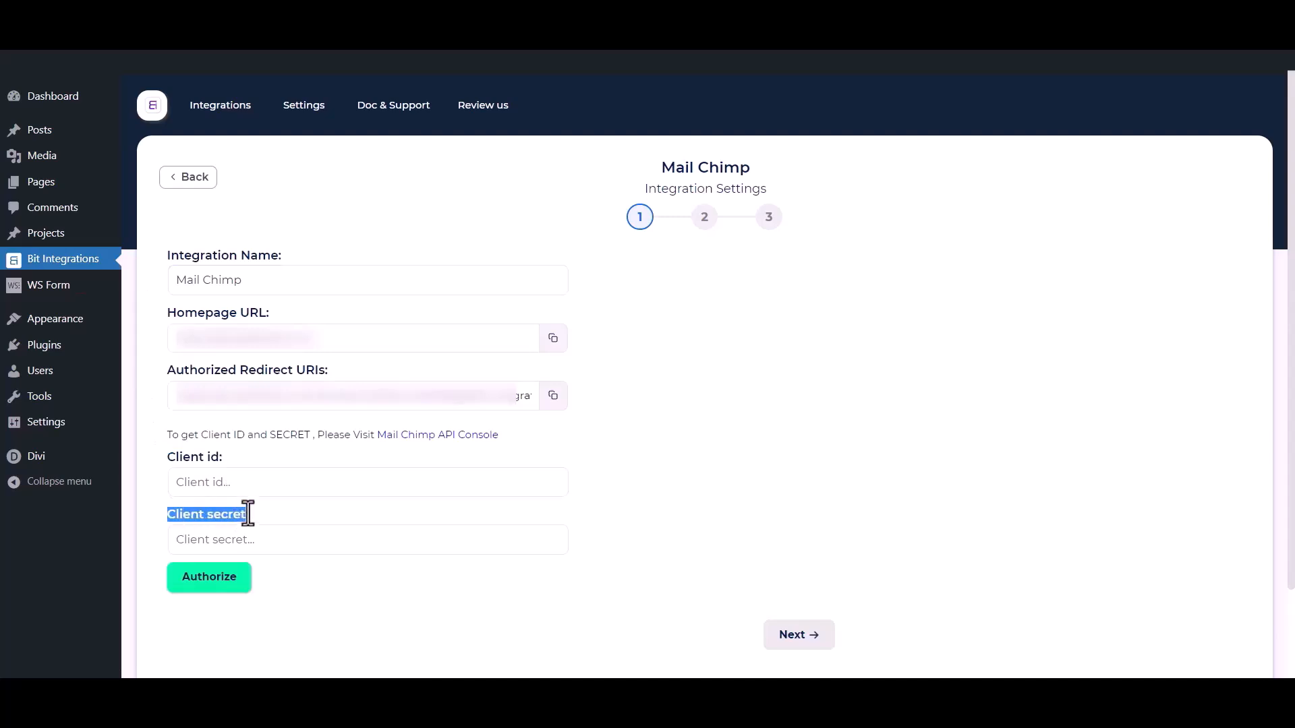
pyautogui.click(273, 448)
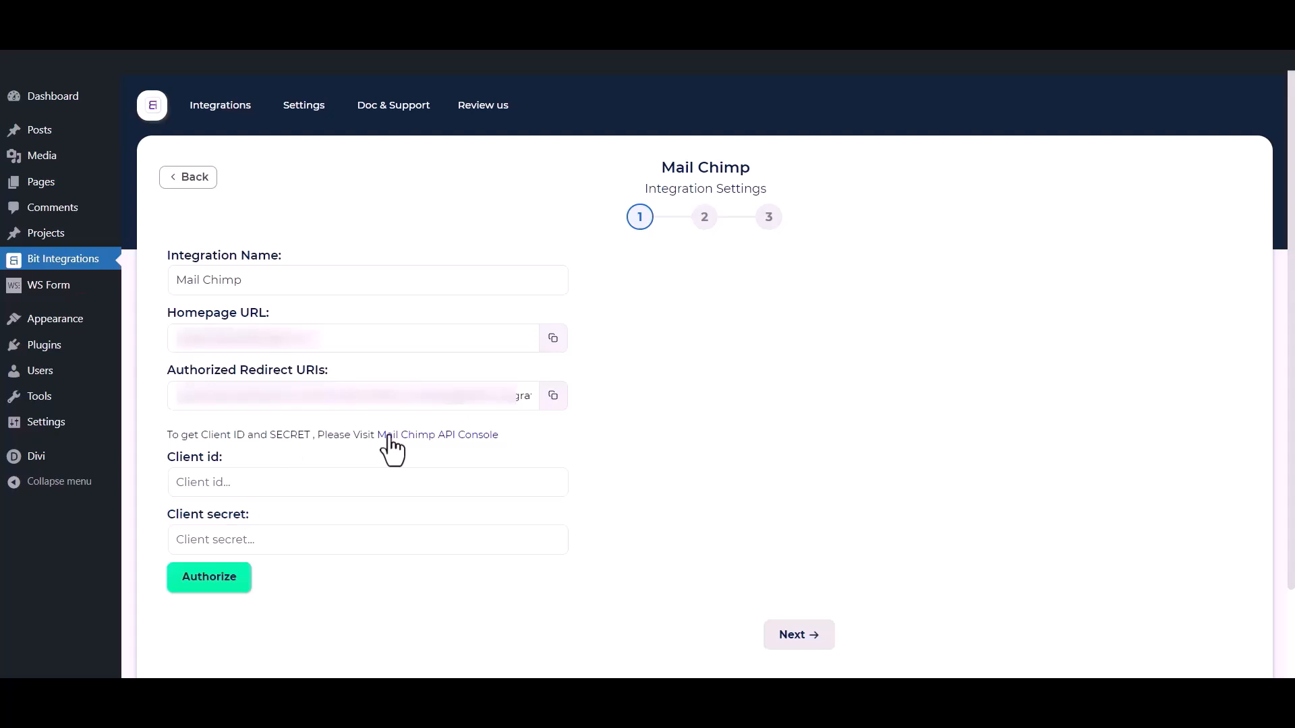
# Register a new Mailchimp app named 'Bit Integrations', description 'test', company 'Bit Apps'.
pyautogui.click(454, 434)
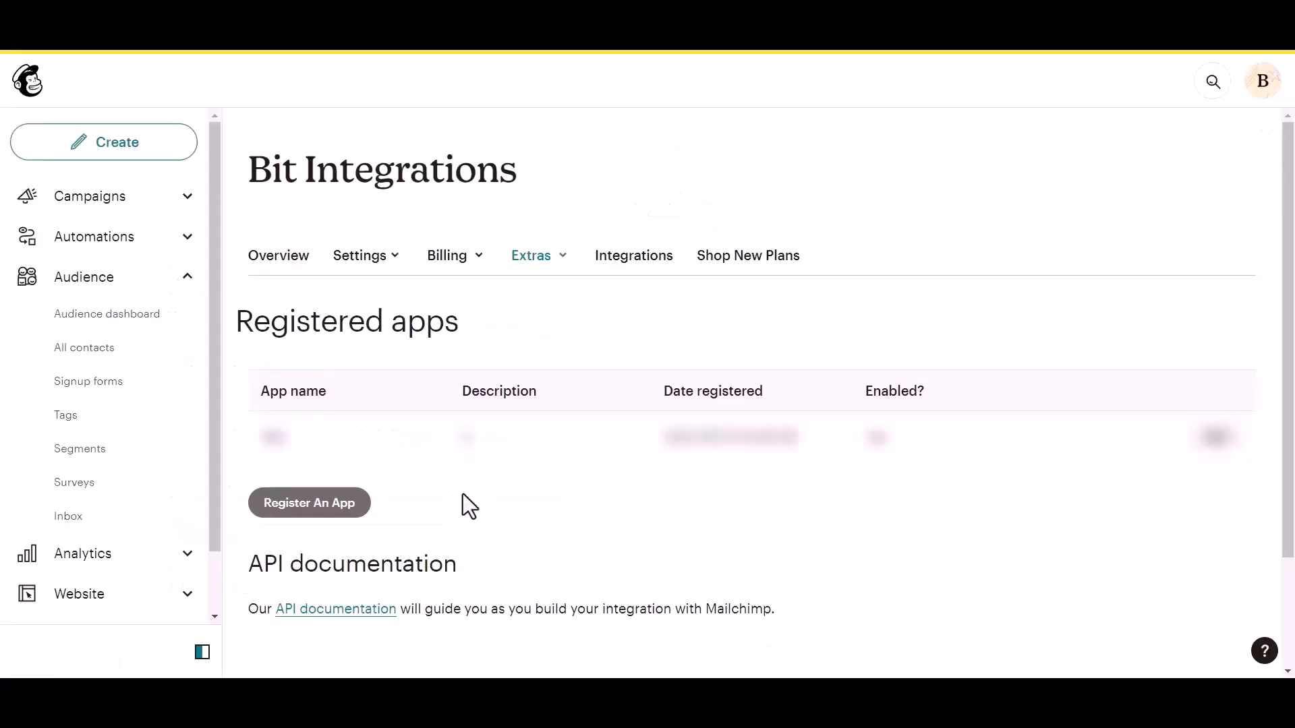
pyautogui.click(283, 508)
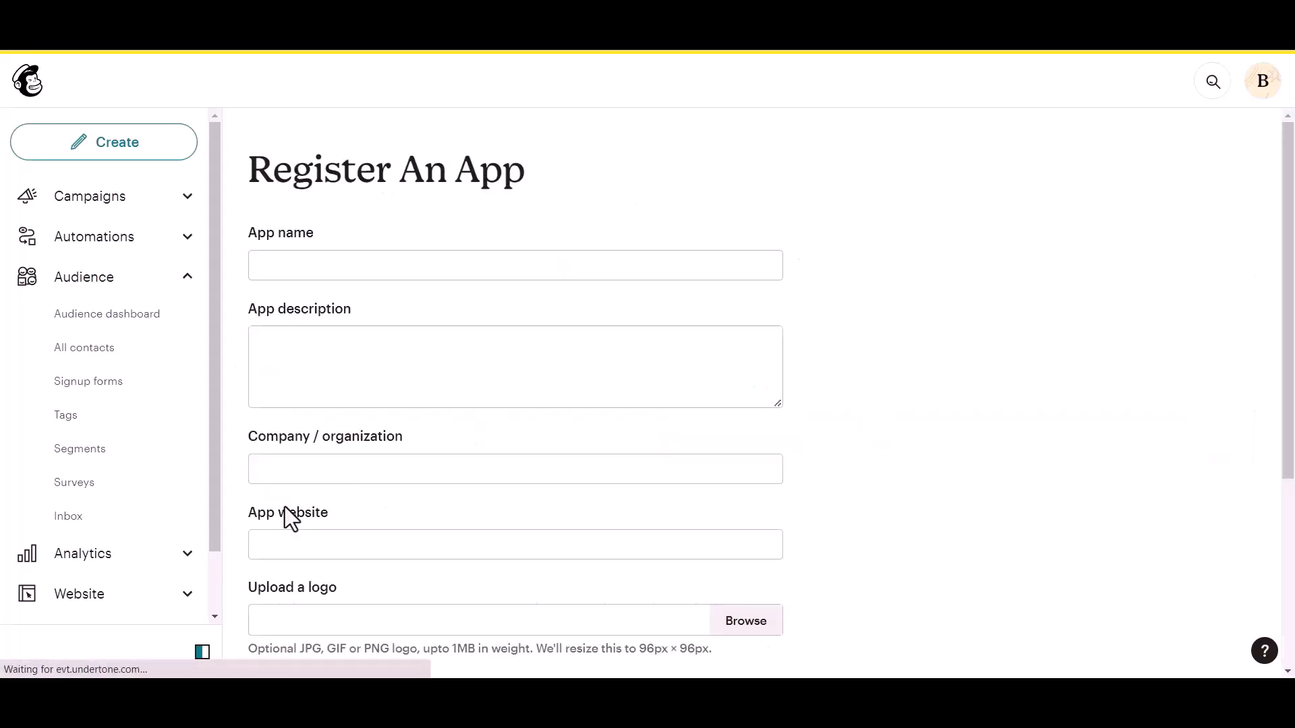
pyautogui.click(316, 260)
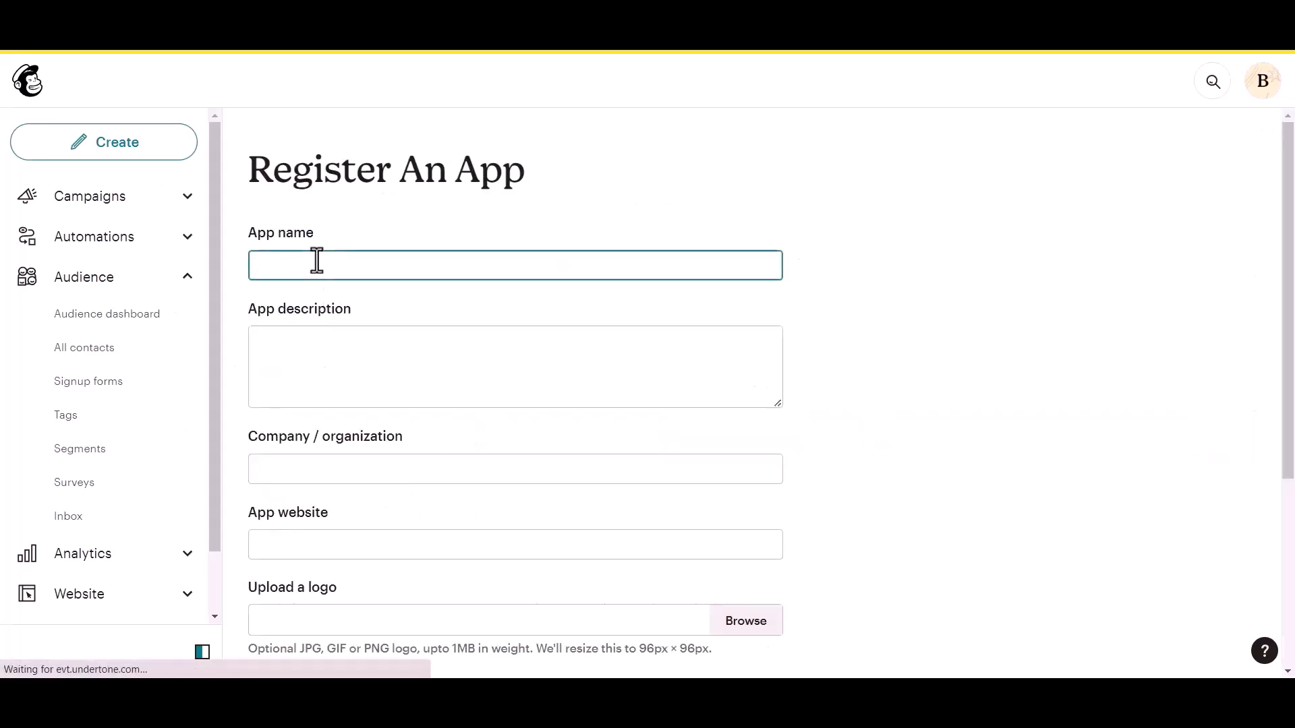
pyautogui.write('Bit Integrations')
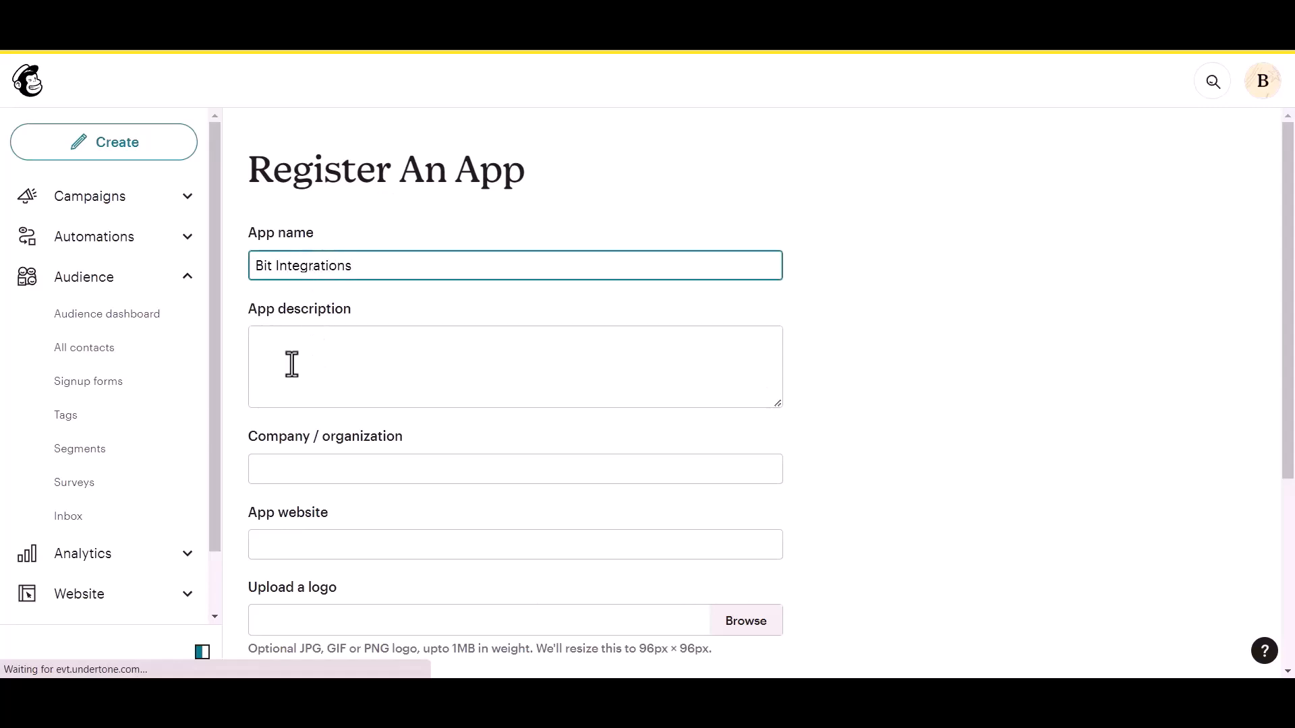
pyautogui.click(292, 365)
pyautogui.write('test')
pyautogui.click(310, 477)
pyautogui.write('B')
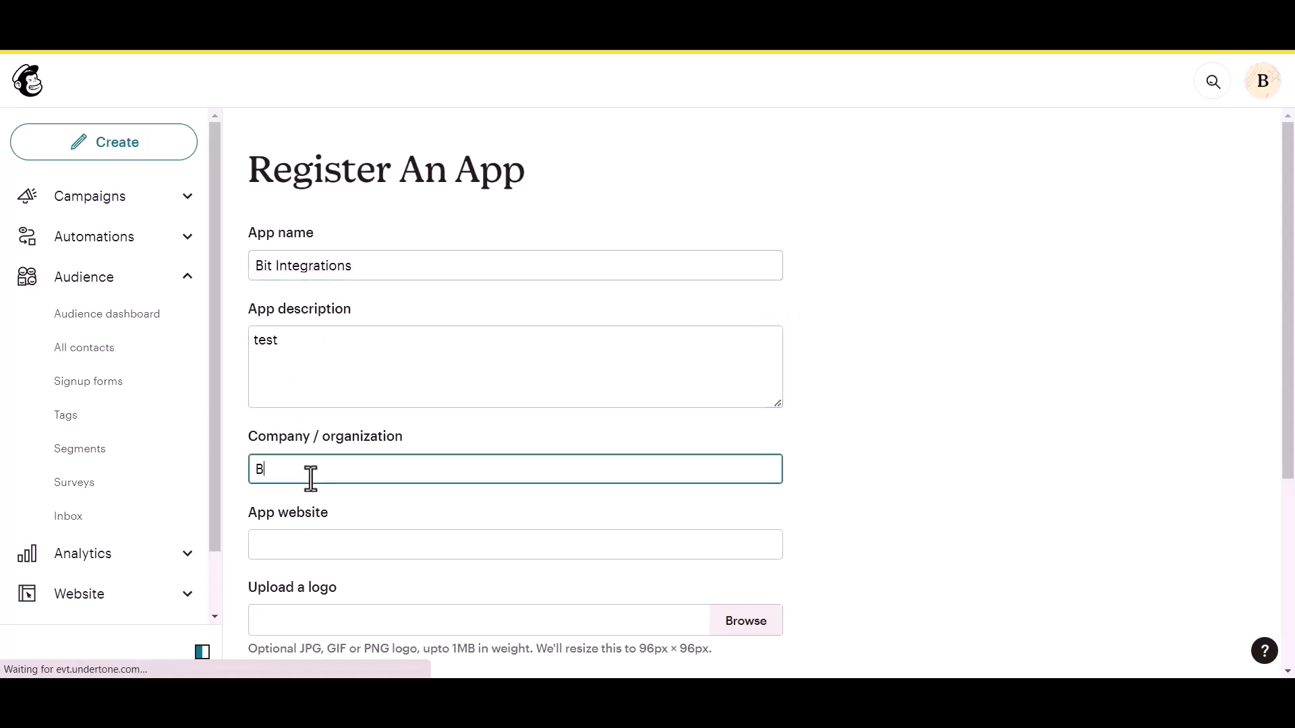
pyautogui.write('it Apps')
# Paste the site homepage URL as website and the authorized redirect URI, then create the app.
pyautogui.scroll(-1, 315, 471)
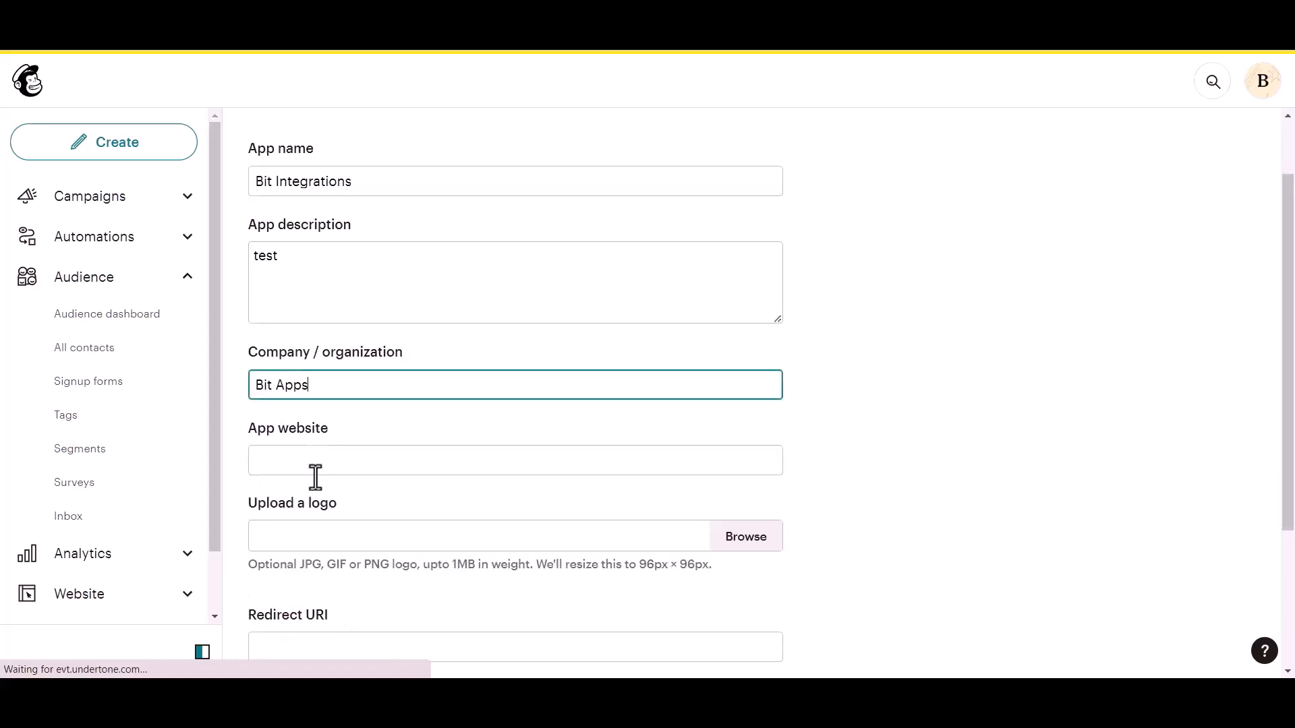
pyautogui.click(333, 467)
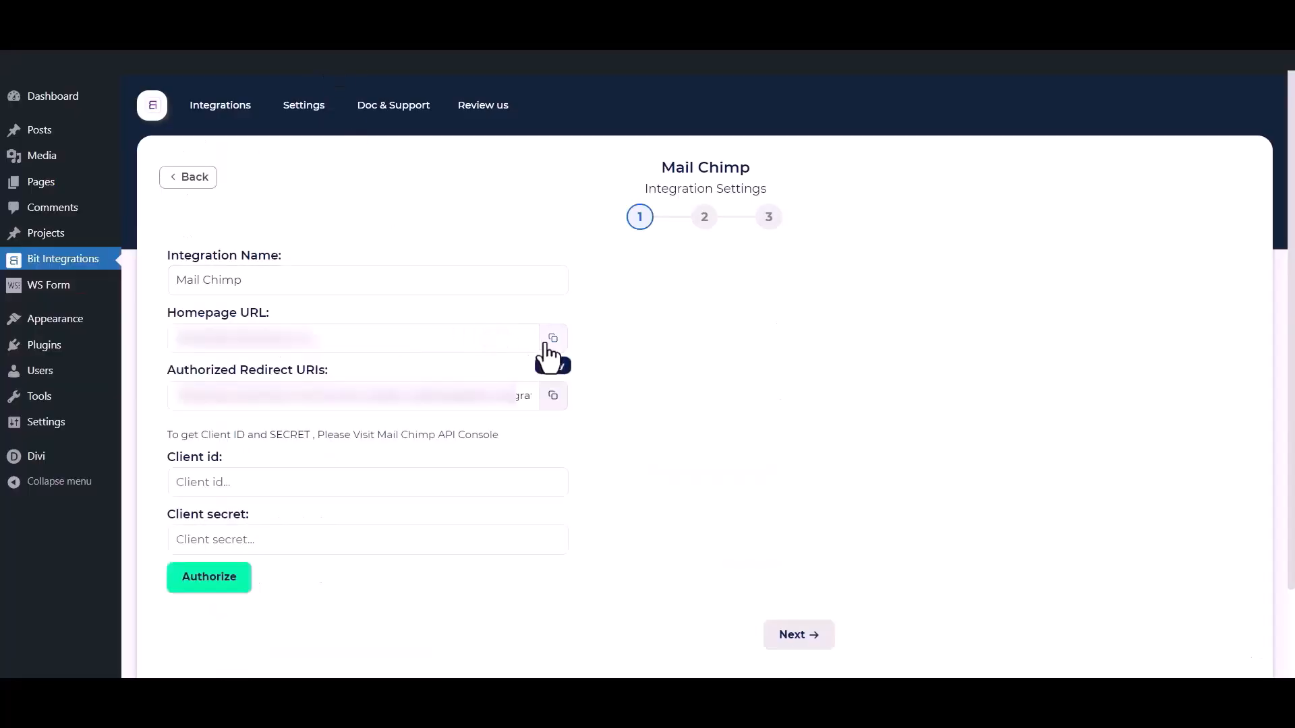
pyautogui.click(550, 341)
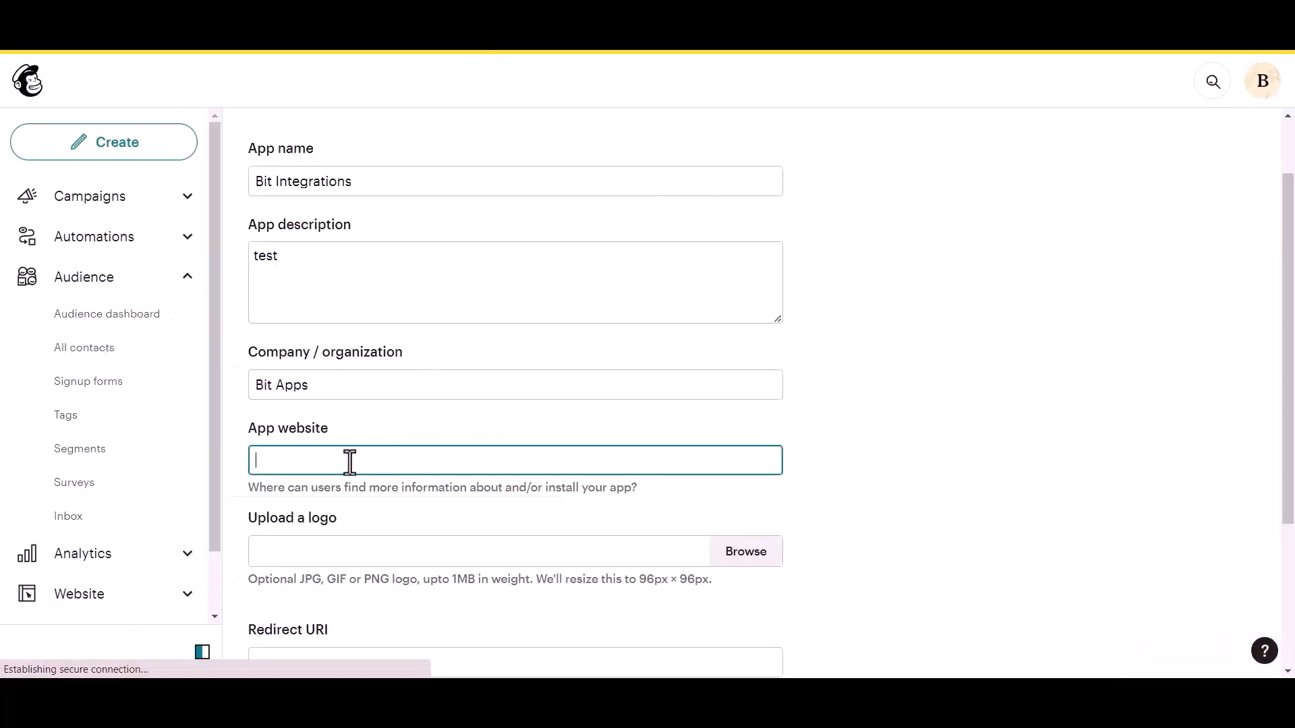
pyautogui.hotkey('ctrl', 'v')
pyautogui.scroll(-3, 349, 466)
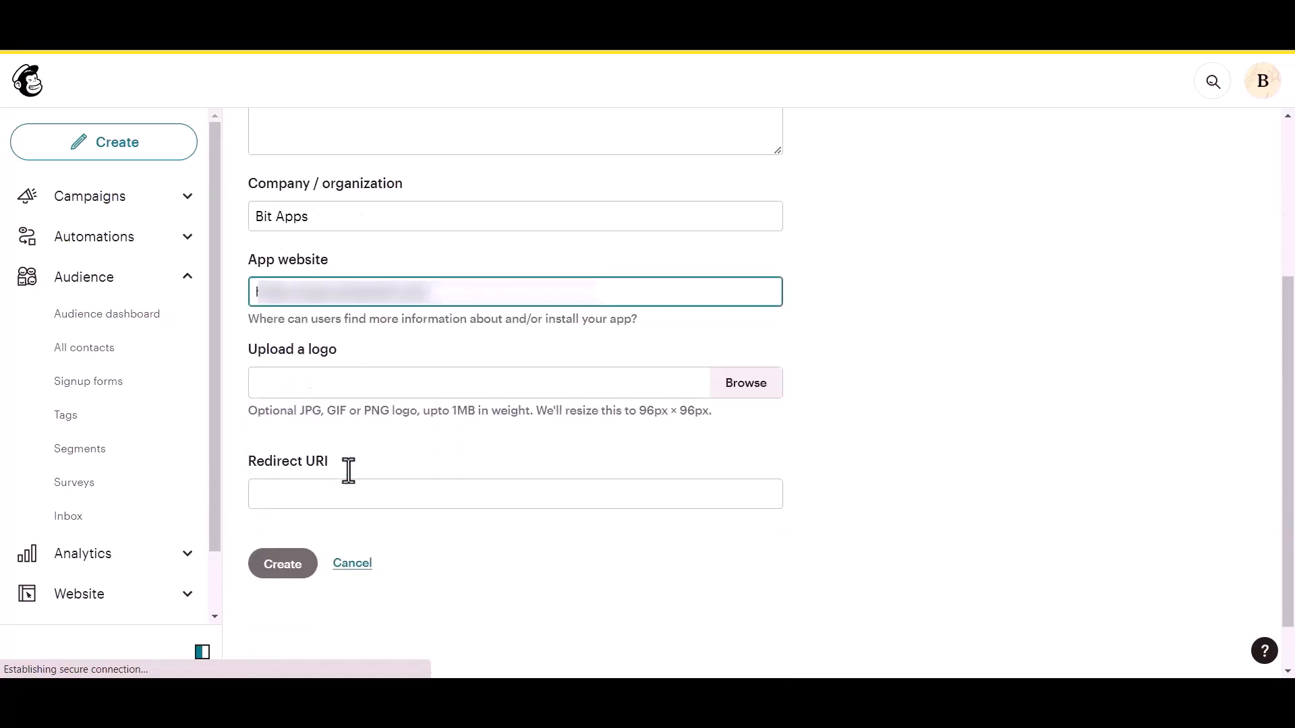
pyautogui.click(326, 495)
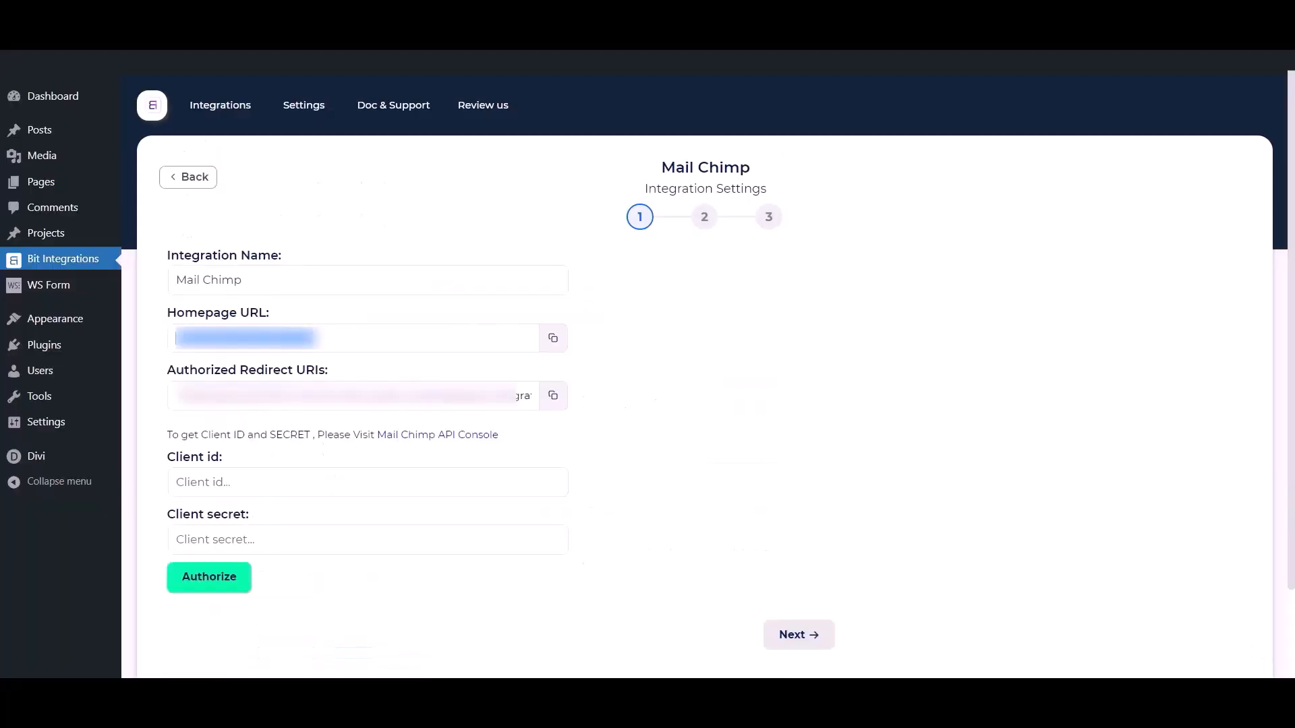
pyautogui.click(551, 397)
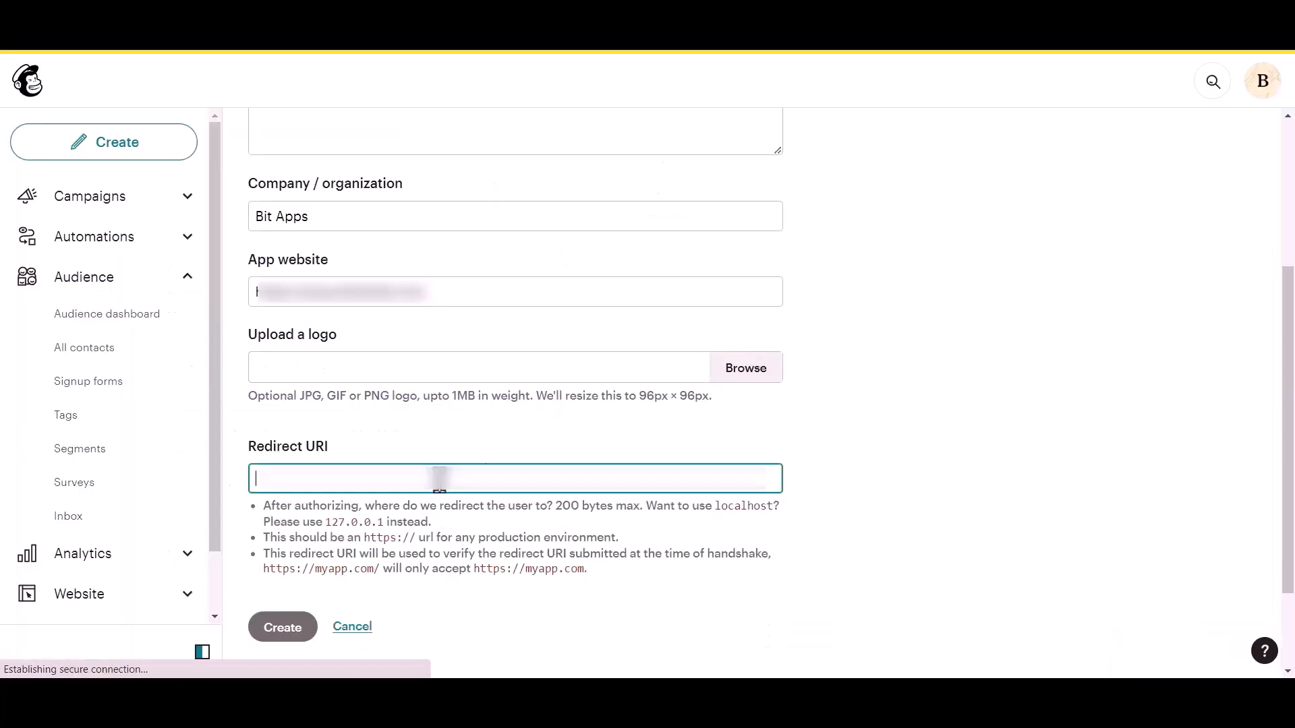
pyautogui.hotkey('ctrl', 'v')
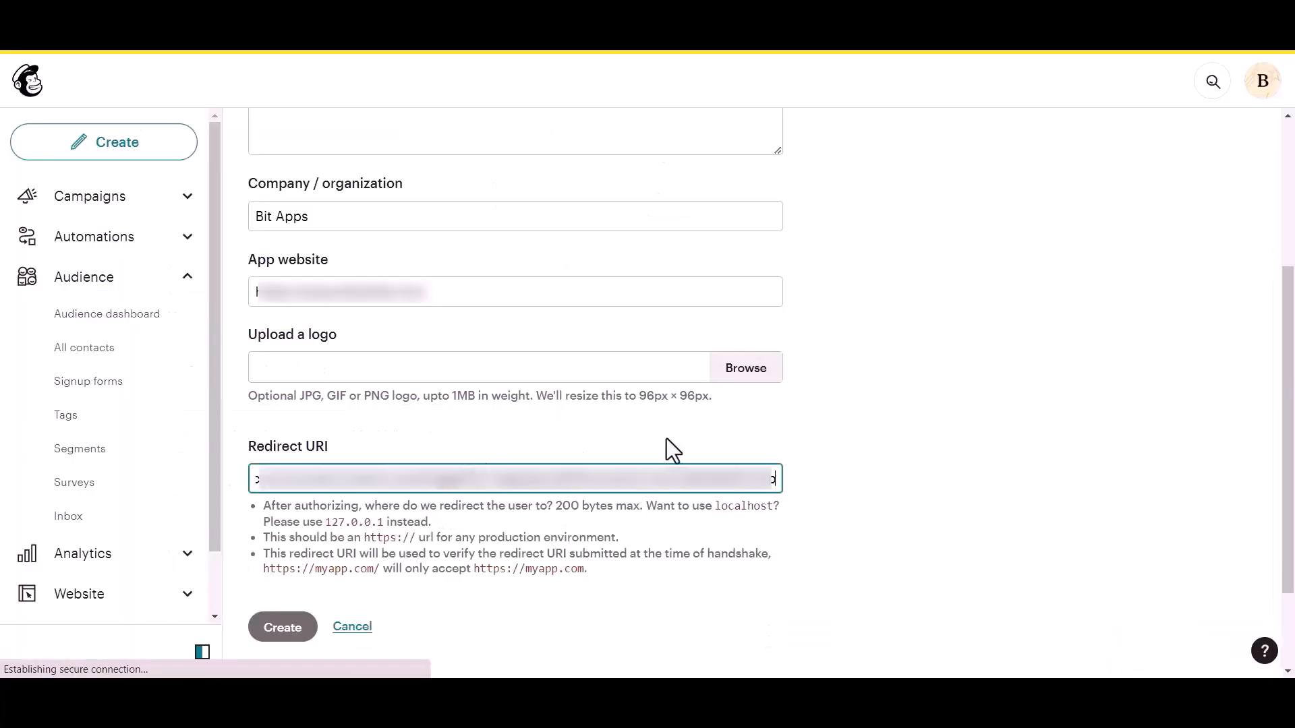
pyautogui.click(797, 435)
pyautogui.scroll(-1, 797, 435)
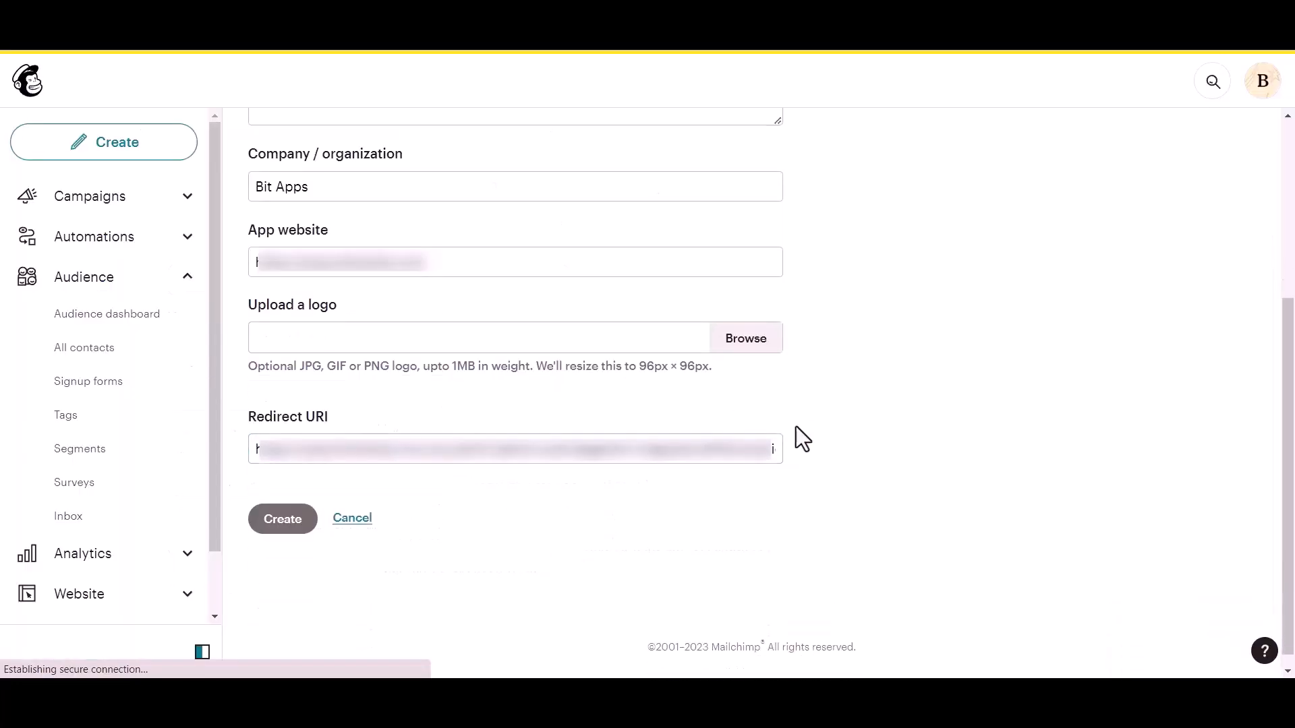
pyautogui.click(284, 514)
pyautogui.moveTo(290, 321); pyautogui.dragTo(350, 321)
# Copy the new app's client ID and secret into the Client id and Client secret fields.
pyautogui.moveTo(281, 425); pyautogui.dragTo(341, 425)
pyautogui.click(414, 413)
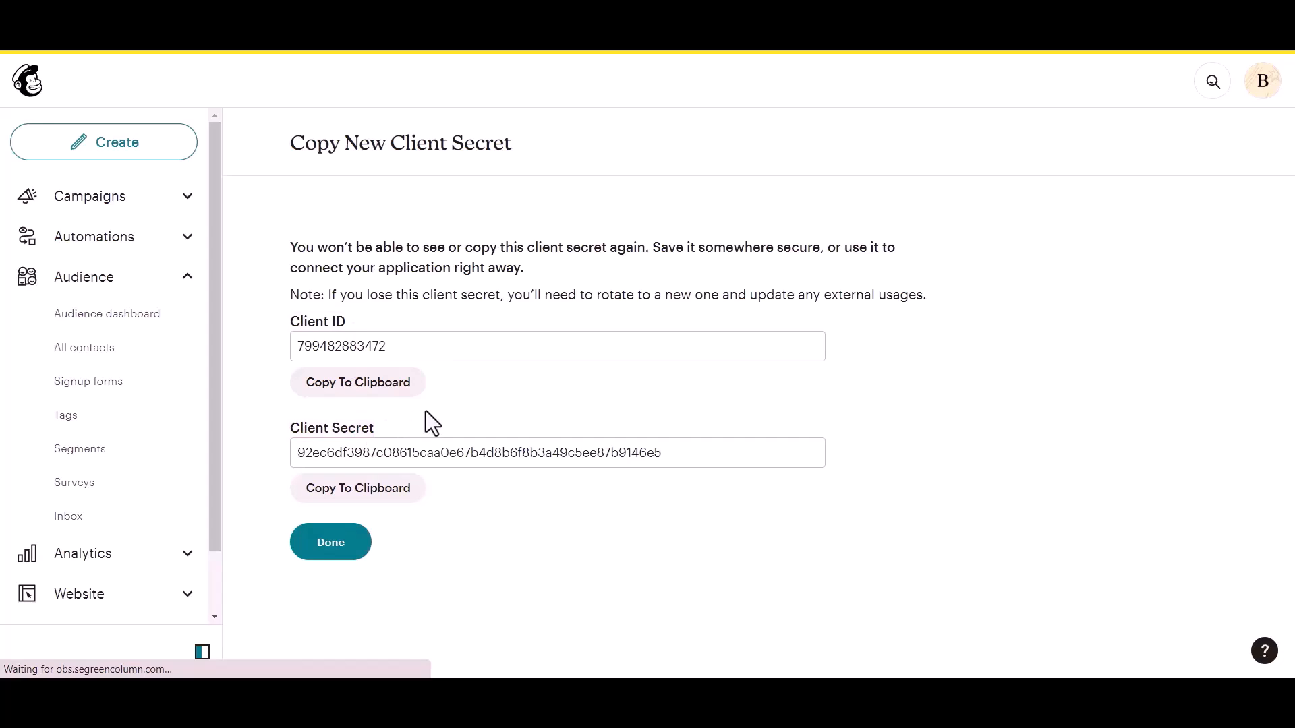
pyautogui.click(387, 390)
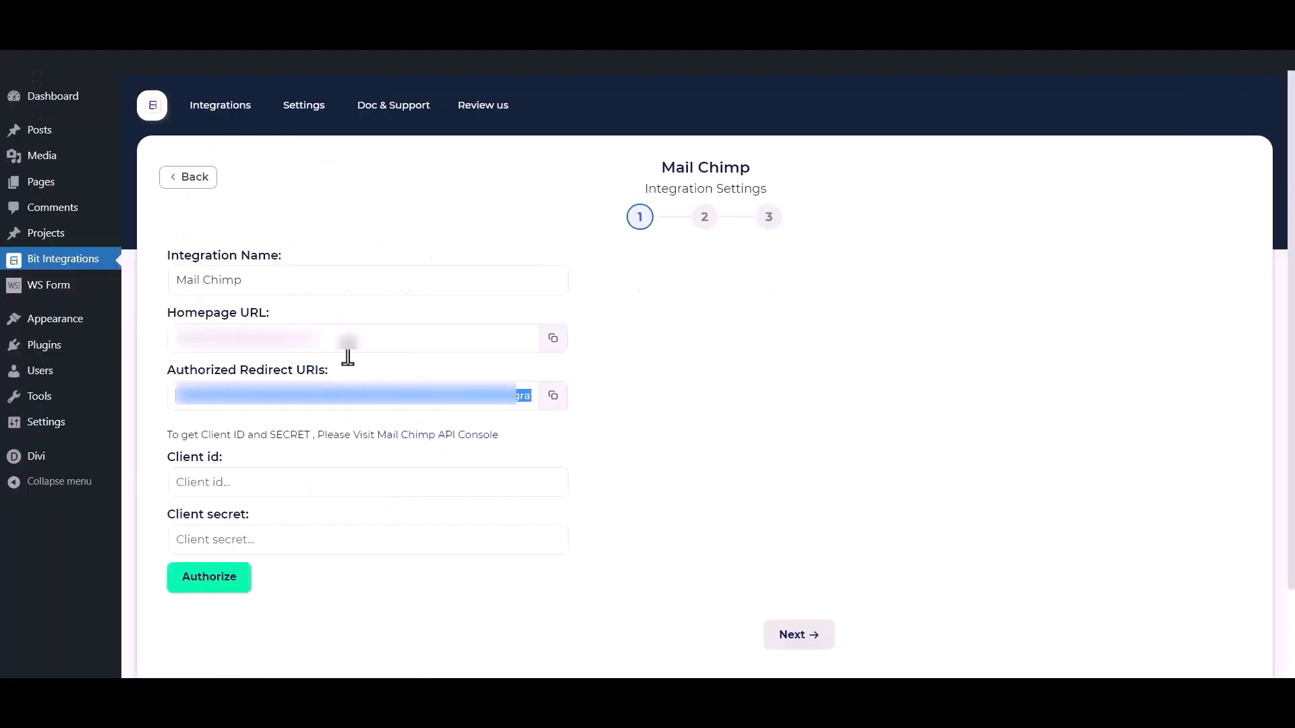
pyautogui.click(344, 491)
pyautogui.hotkey('ctrl', 'v')
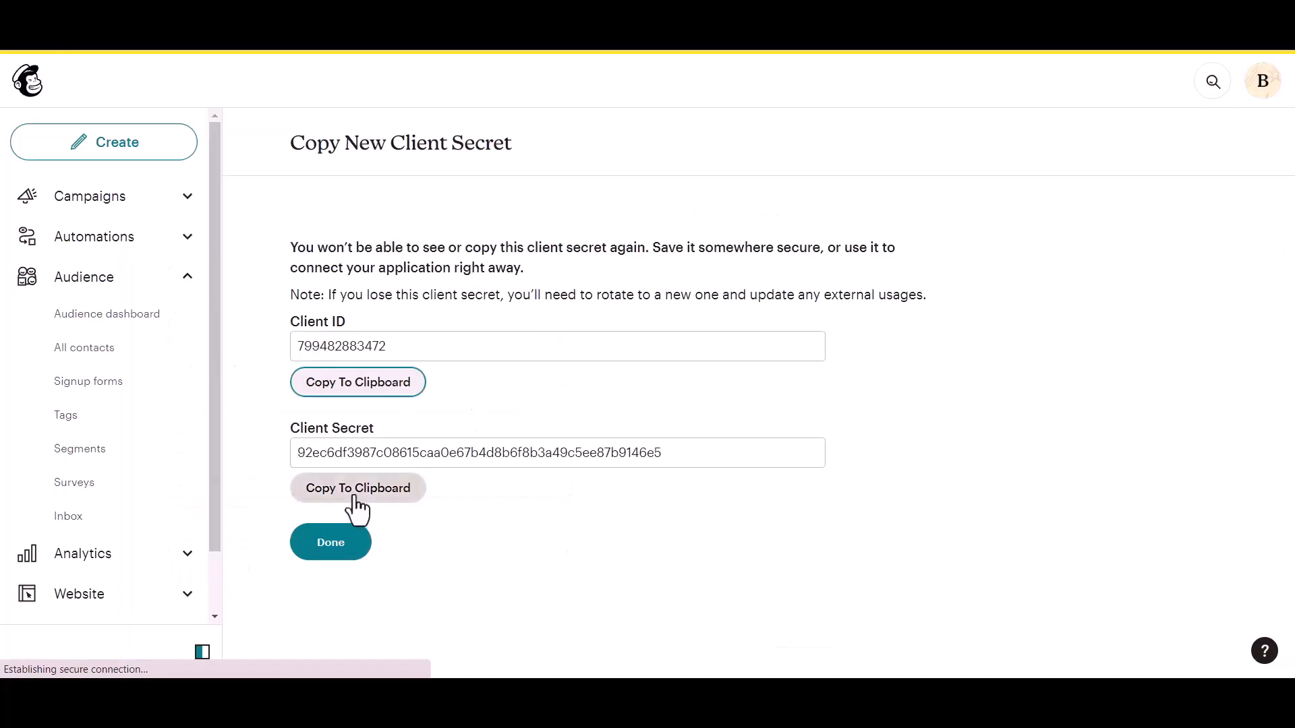
pyautogui.click(355, 487)
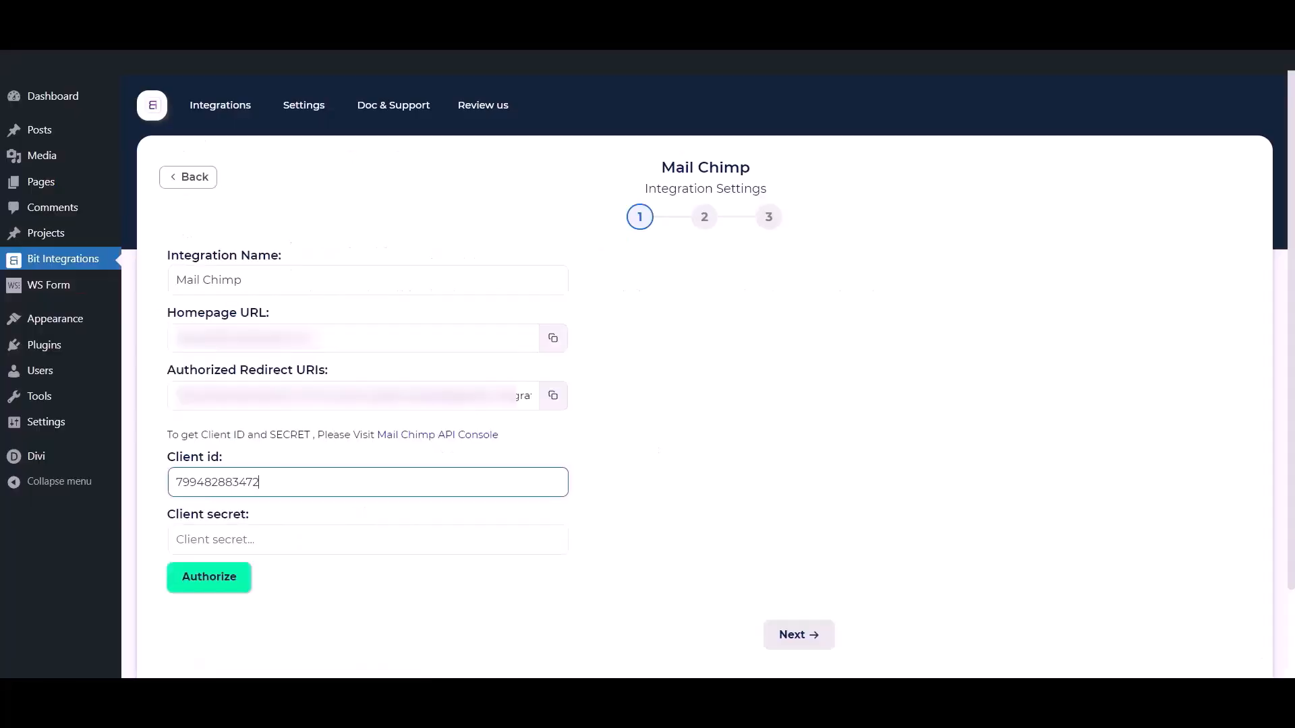
pyautogui.click(353, 538)
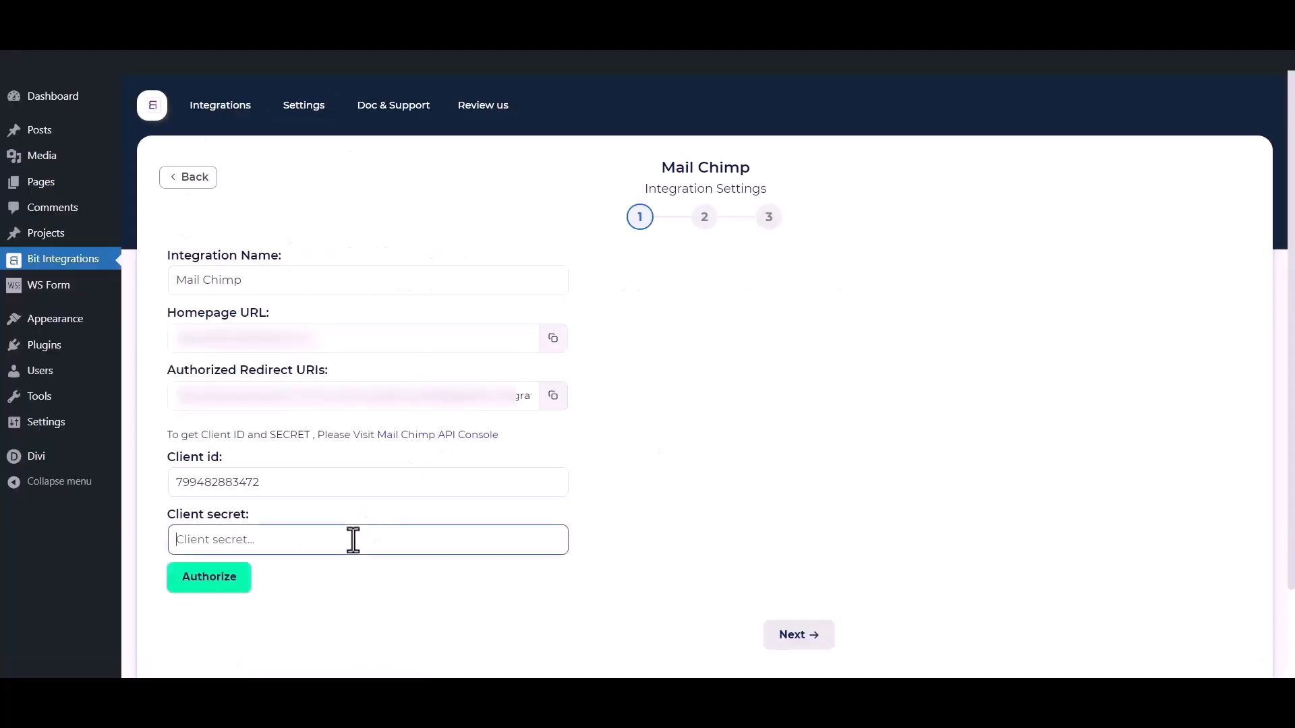
pyautogui.hotkey('ctrl', 'v')
pyautogui.click(368, 624)
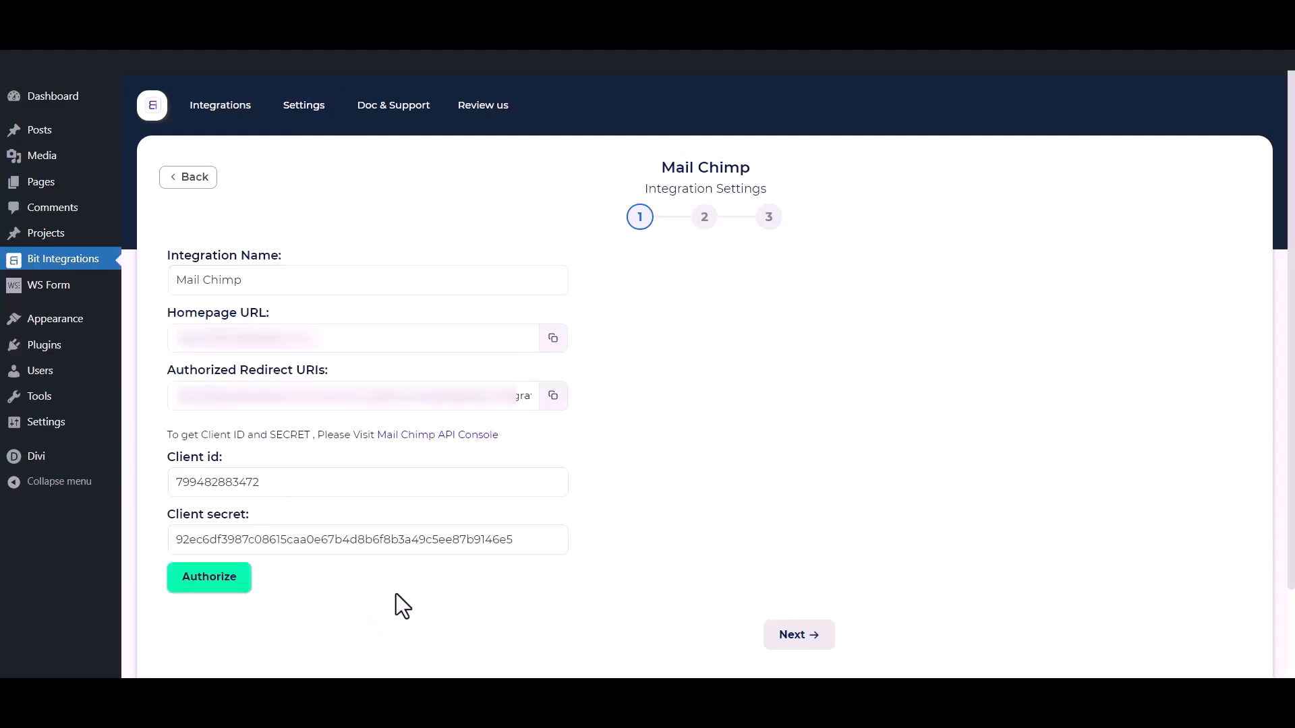
# Authorize the connection by logging in to Mailchimp and allowing Bit Integrations access.
pyautogui.click(211, 575)
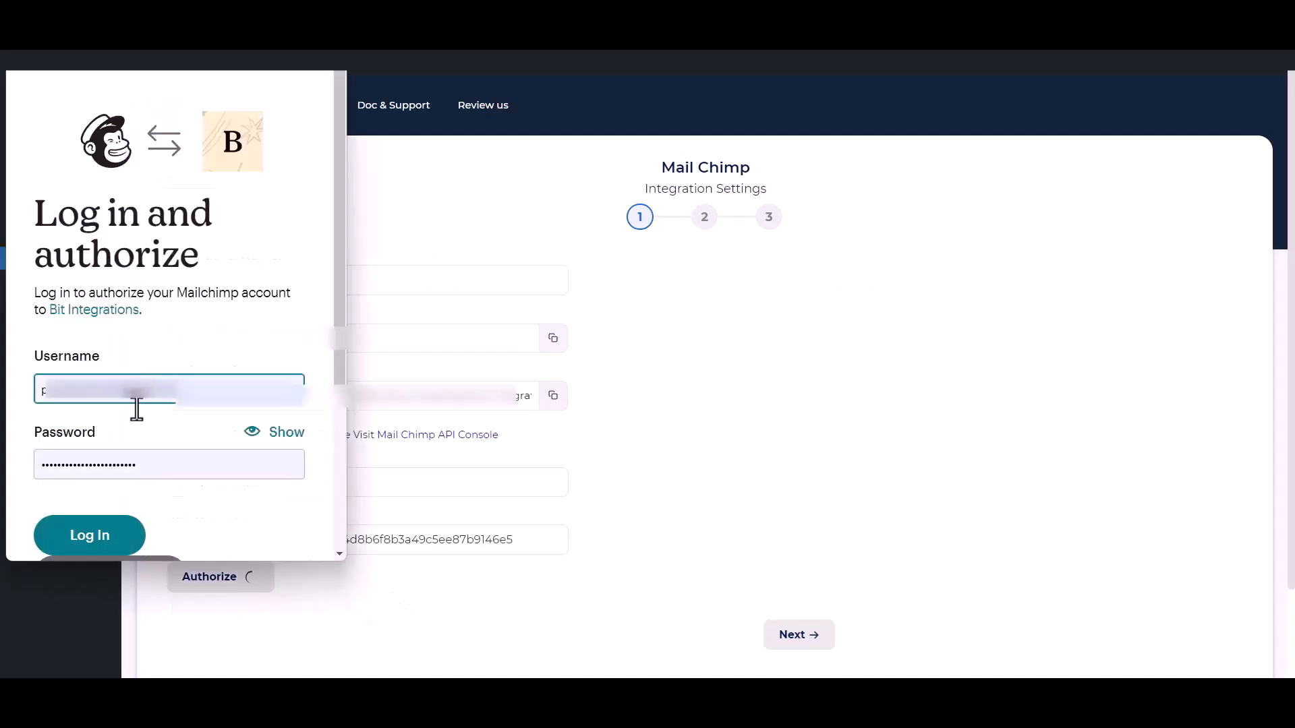
pyautogui.click(97, 537)
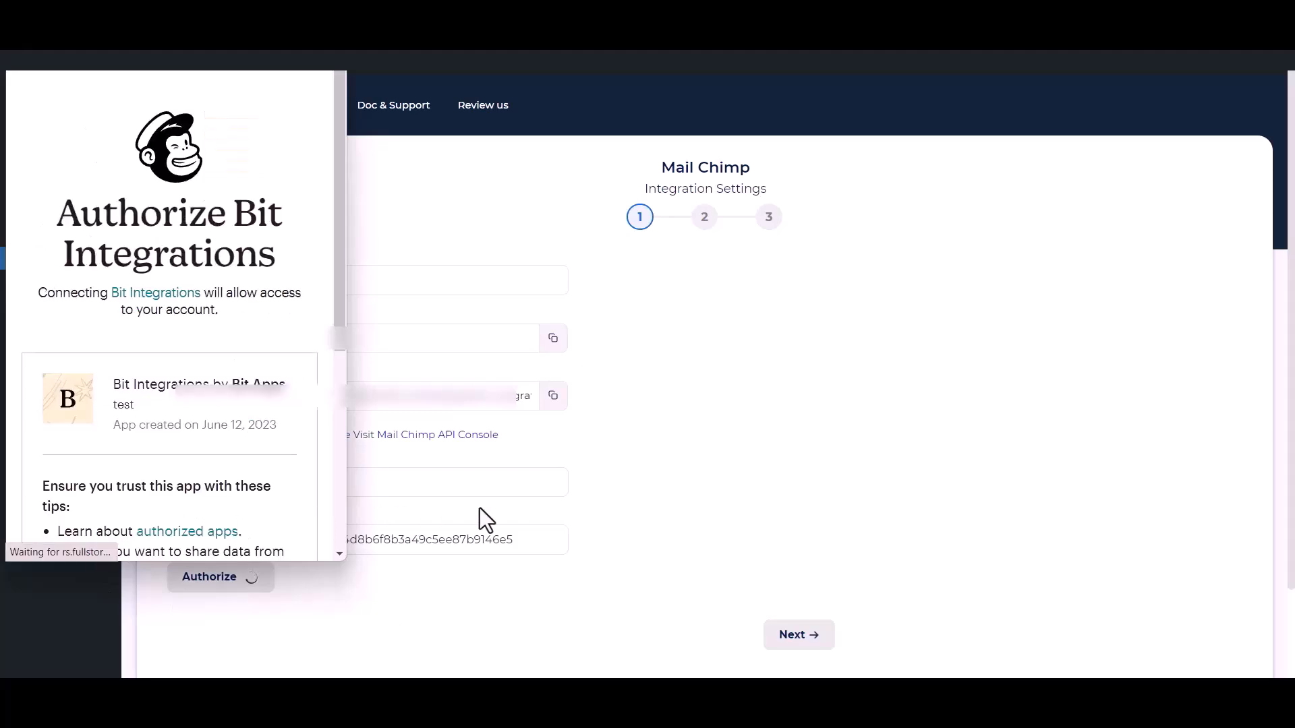
pyautogui.scroll(-5, 138, 413)
pyautogui.click(42, 513)
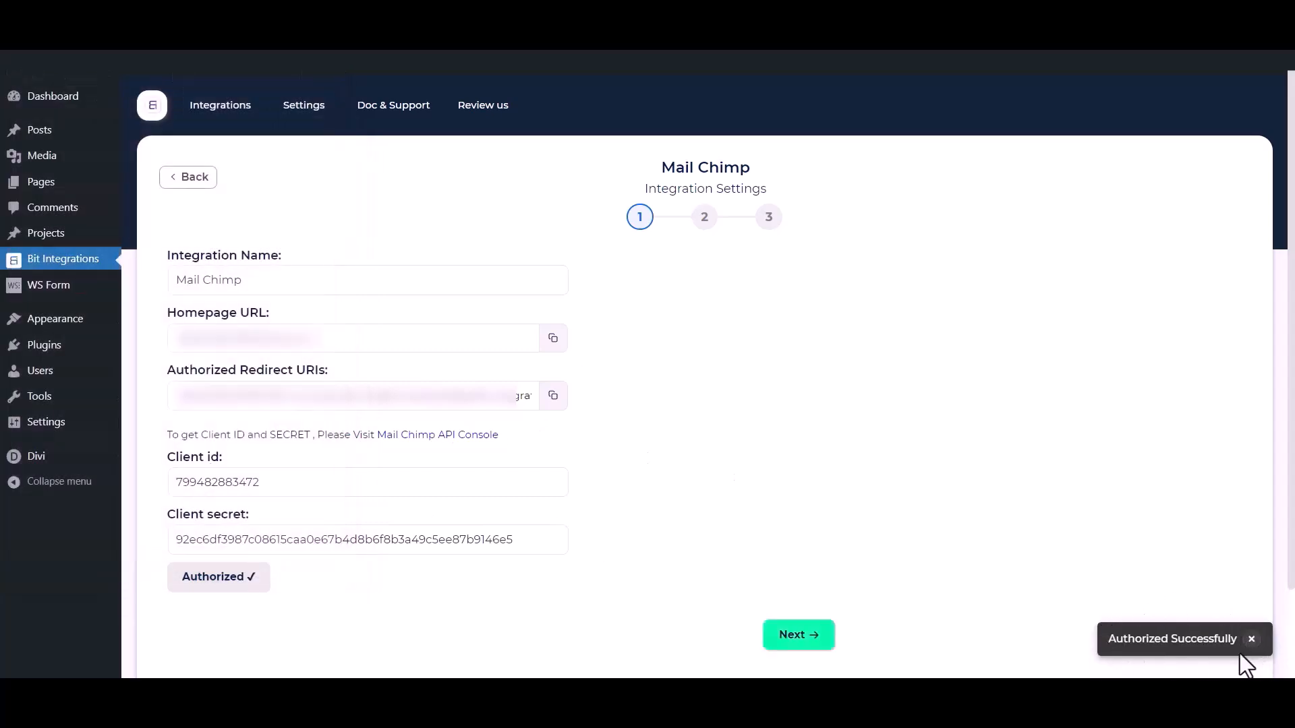
# Choose the Bit Integrations audience list and add tags Tag - 1, Tag - 2 and Tag - 3.
pyautogui.click(810, 643)
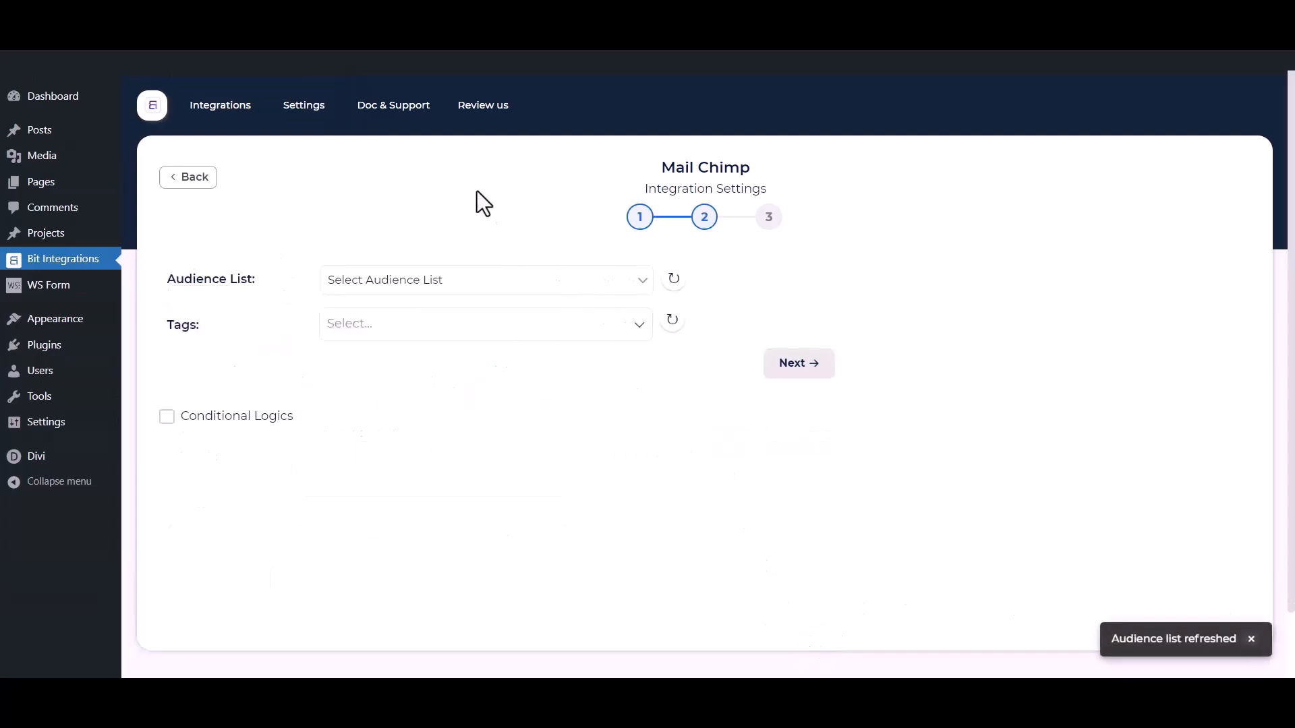
pyautogui.click(414, 283)
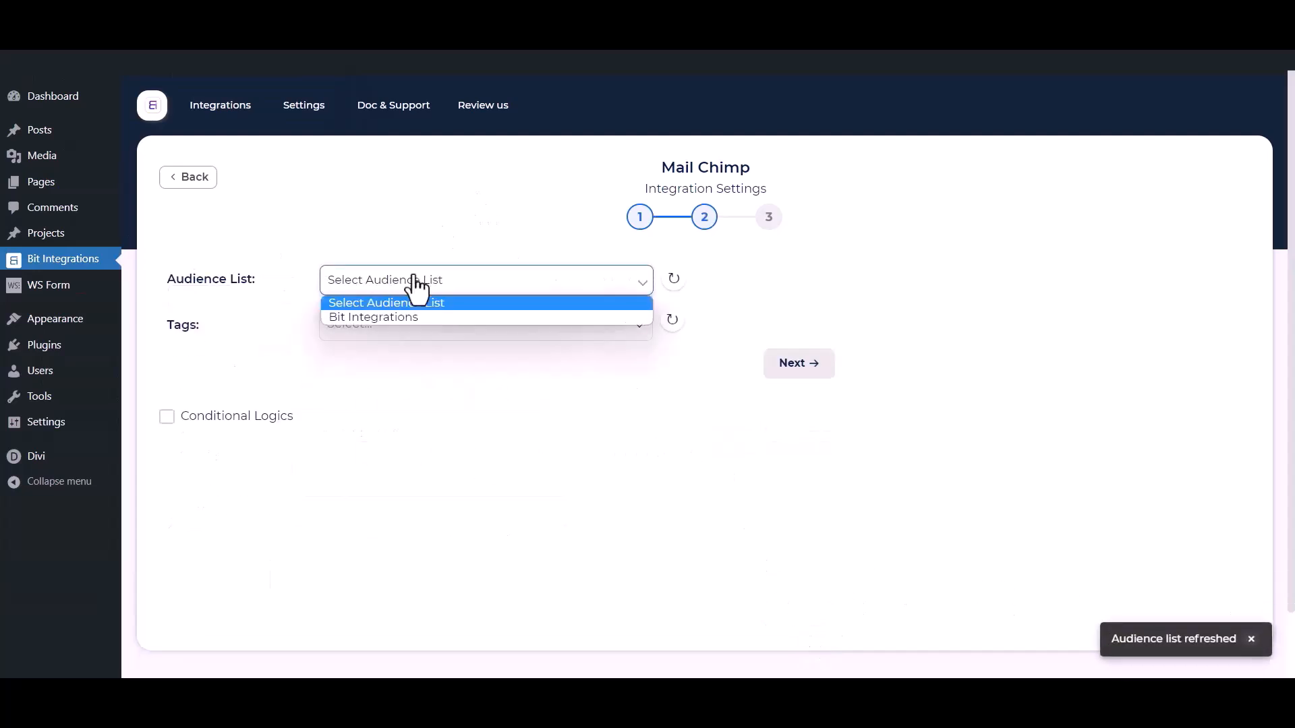
pyautogui.click(389, 318)
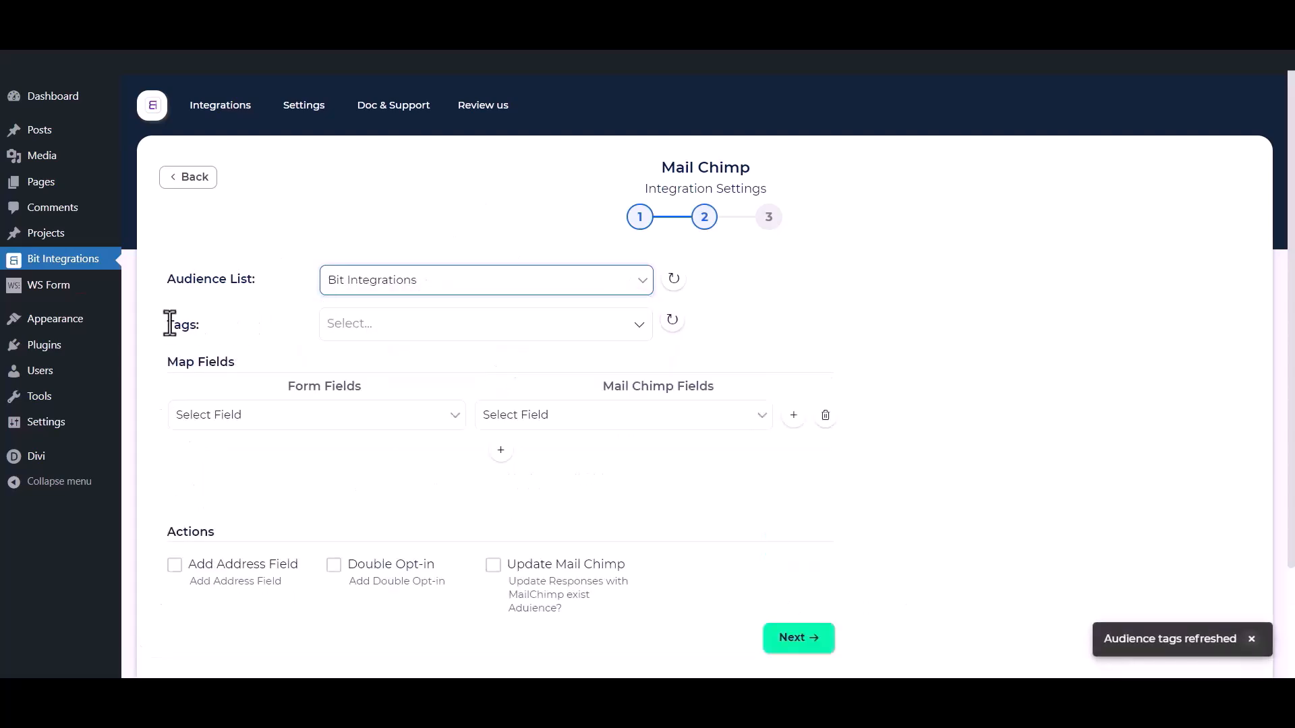
pyautogui.click(419, 323)
pyautogui.click(375, 359)
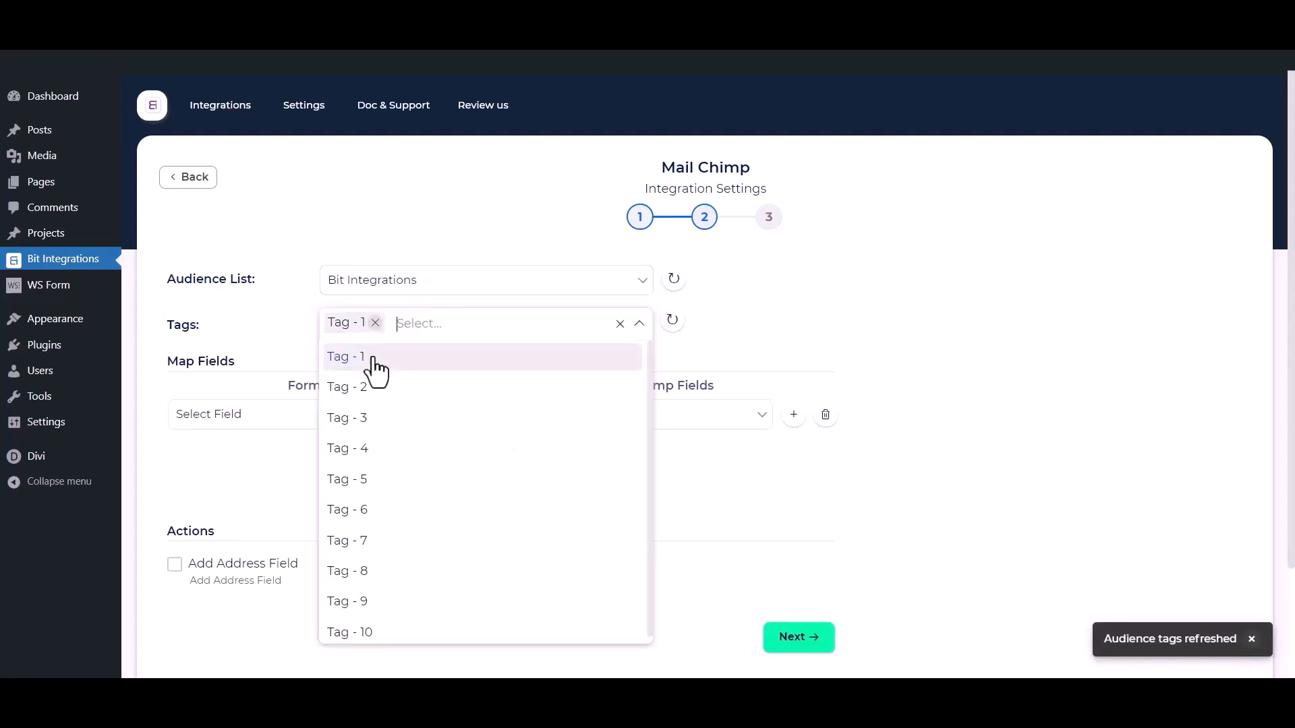
pyautogui.click(364, 394)
pyautogui.click(364, 418)
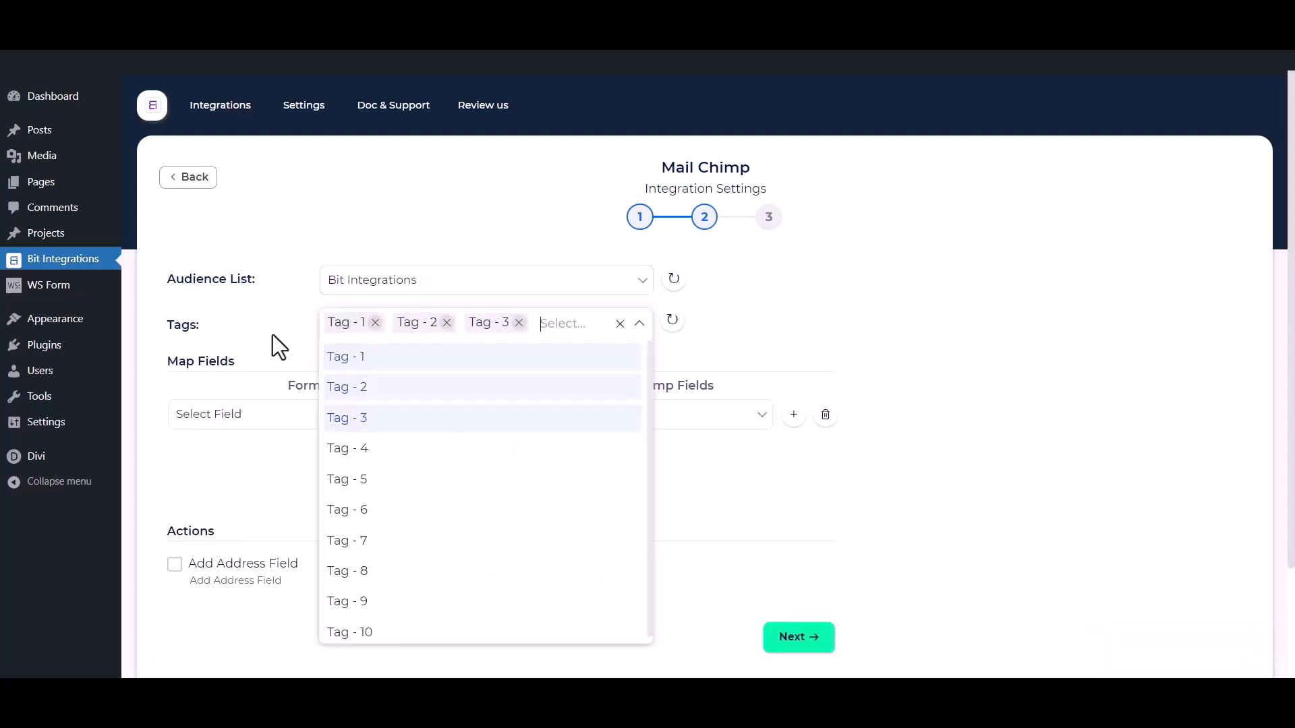
pyautogui.click(251, 317)
pyautogui.scroll(-2, 250, 315)
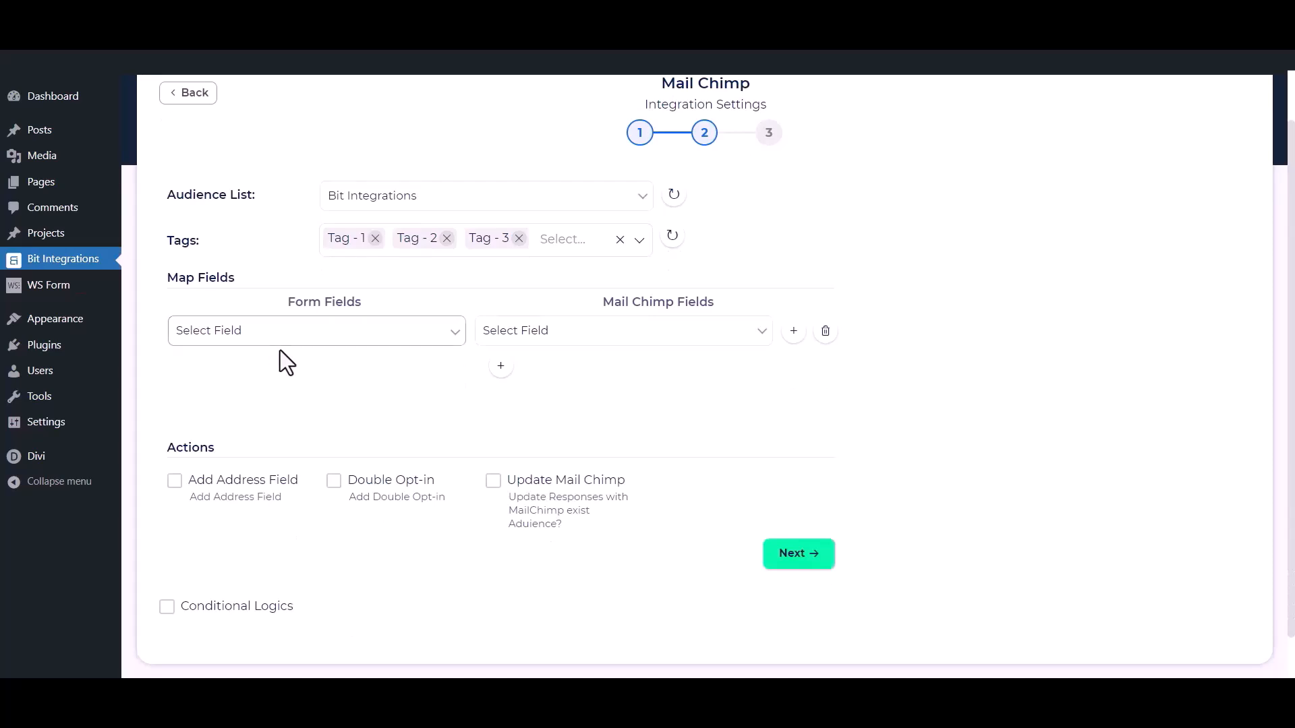
# Map the form's First Name to First Name and Email to Email.
pyautogui.click(280, 338)
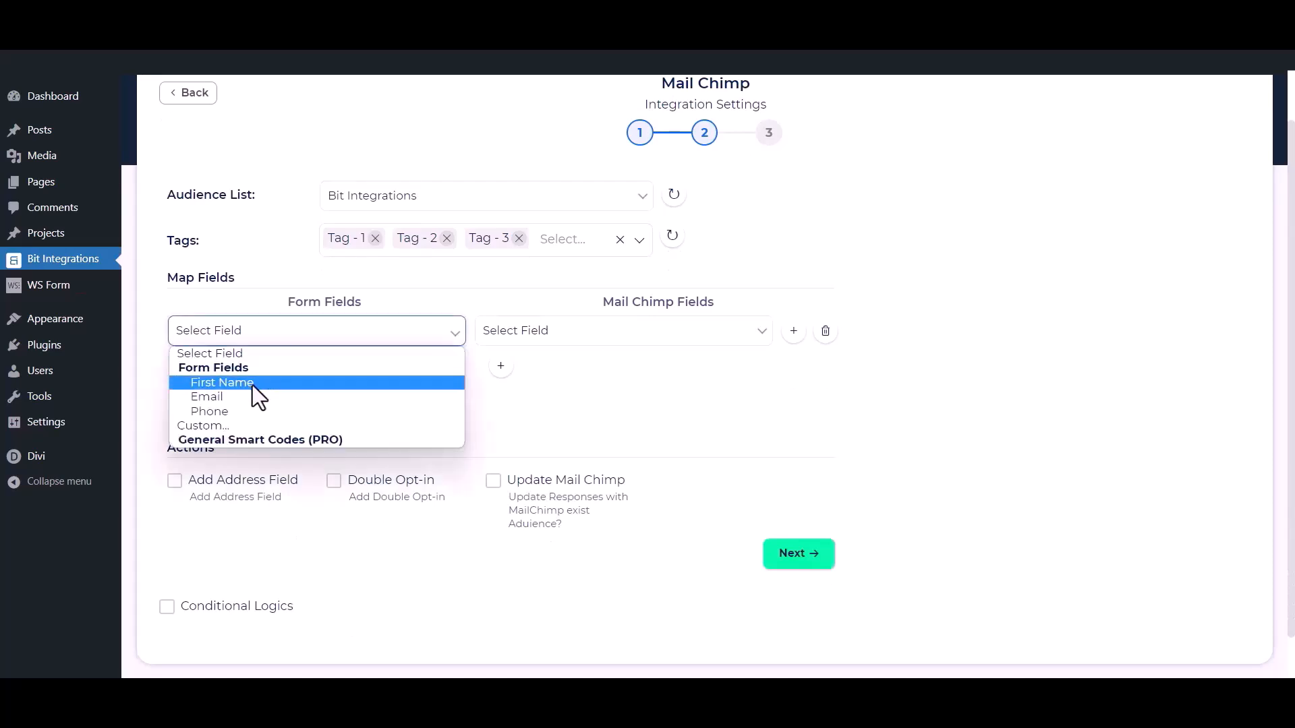
pyautogui.click(253, 386)
pyautogui.click(527, 331)
pyautogui.click(487, 369)
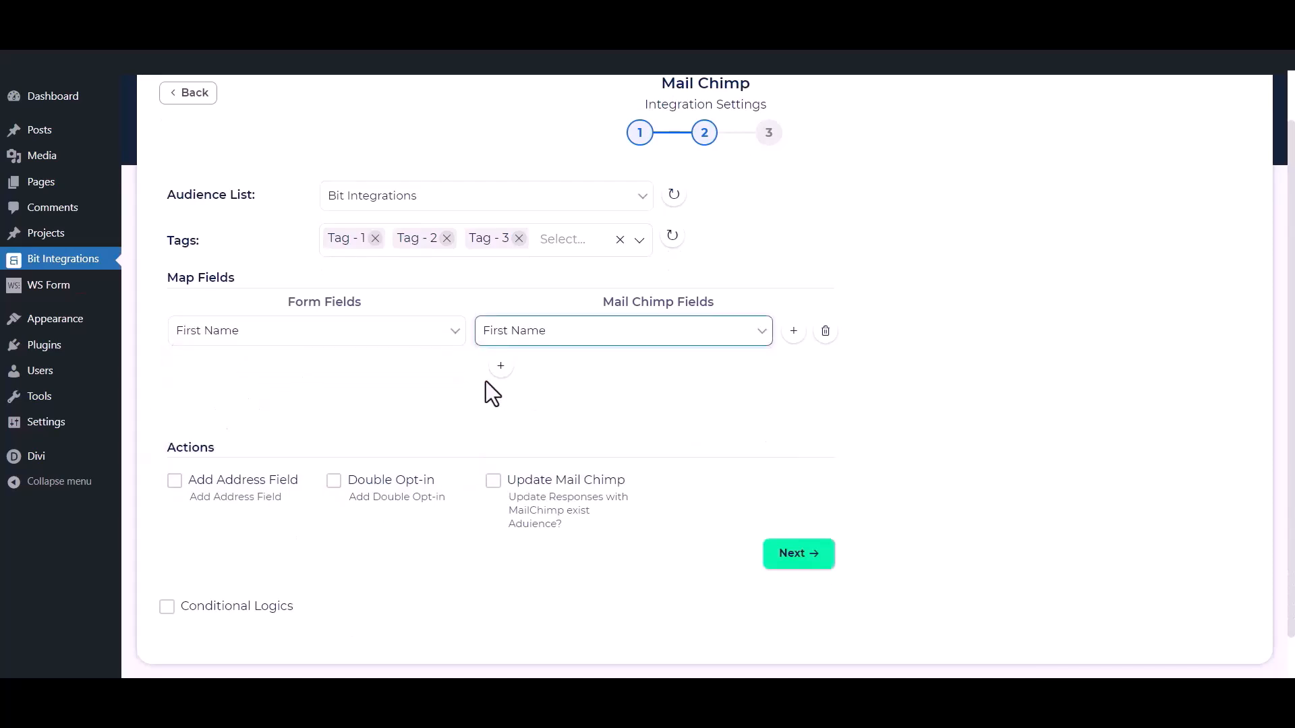
pyautogui.click(500, 365)
pyautogui.click(417, 373)
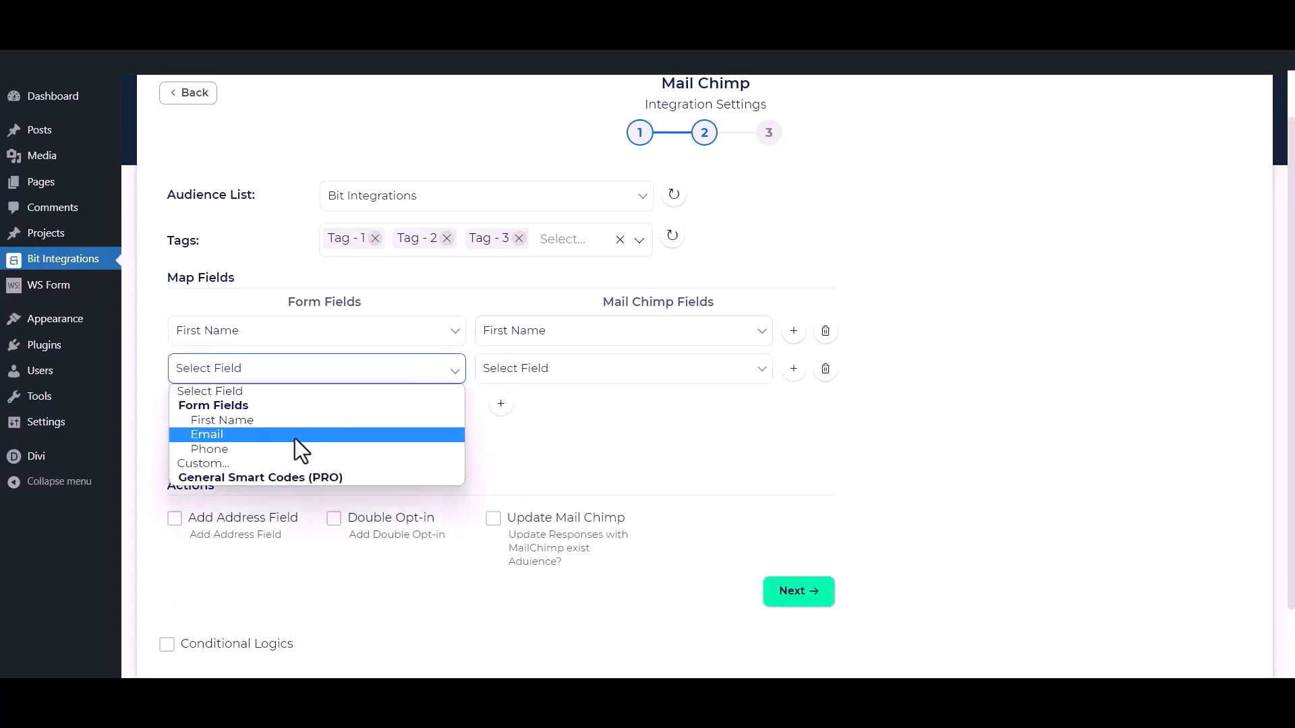
pyautogui.click(294, 436)
pyautogui.click(577, 374)
pyautogui.click(512, 463)
# Map Phone to Phone Number, then toggle Add Address Field on and back off.
pyautogui.click(500, 404)
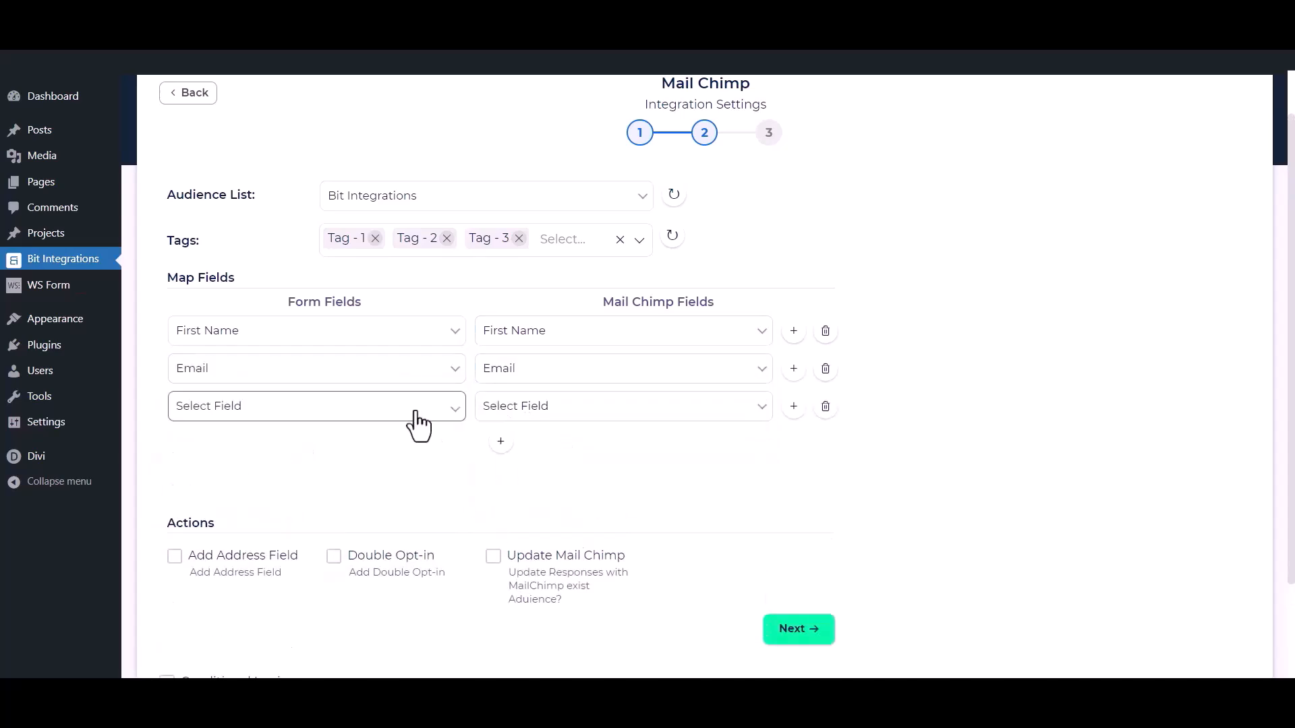
pyautogui.click(419, 407)
pyautogui.click(317, 486)
pyautogui.click(566, 413)
pyautogui.click(545, 483)
pyautogui.click(420, 469)
pyautogui.scroll(-2, 559, 445)
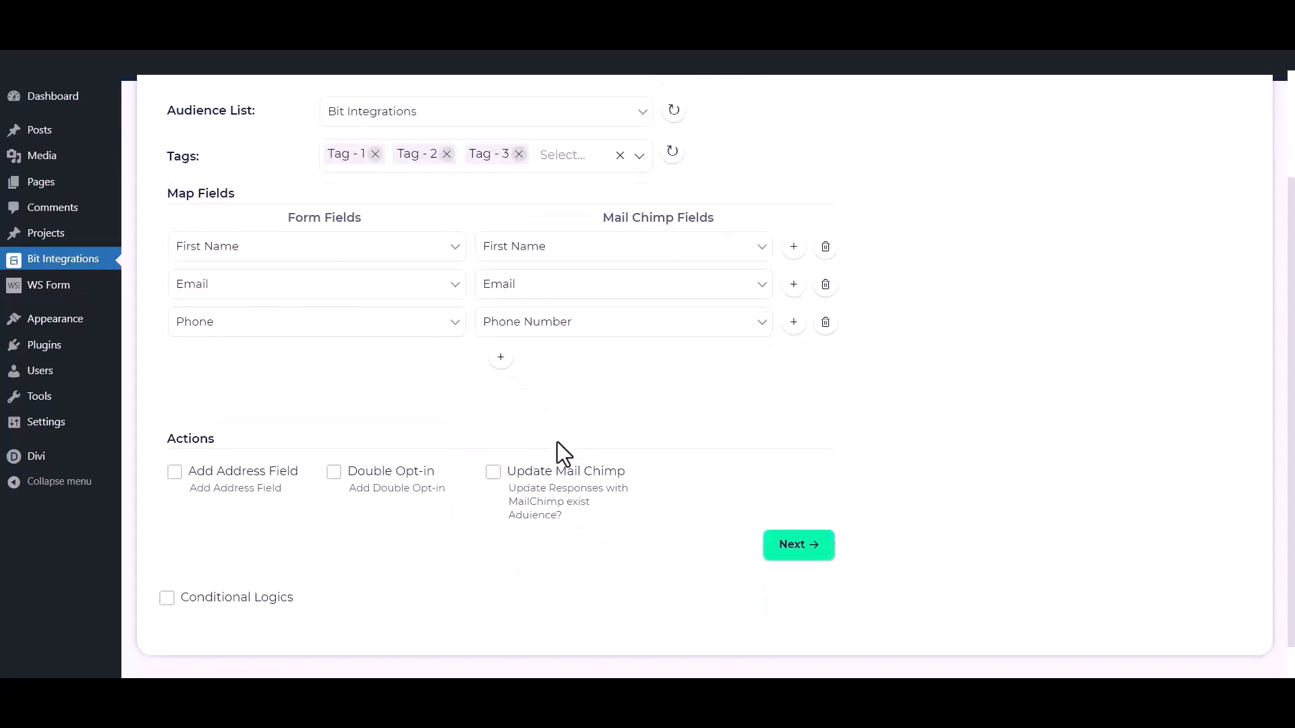
pyautogui.click(174, 472)
pyautogui.scroll(-4, 172, 487)
pyautogui.click(176, 534)
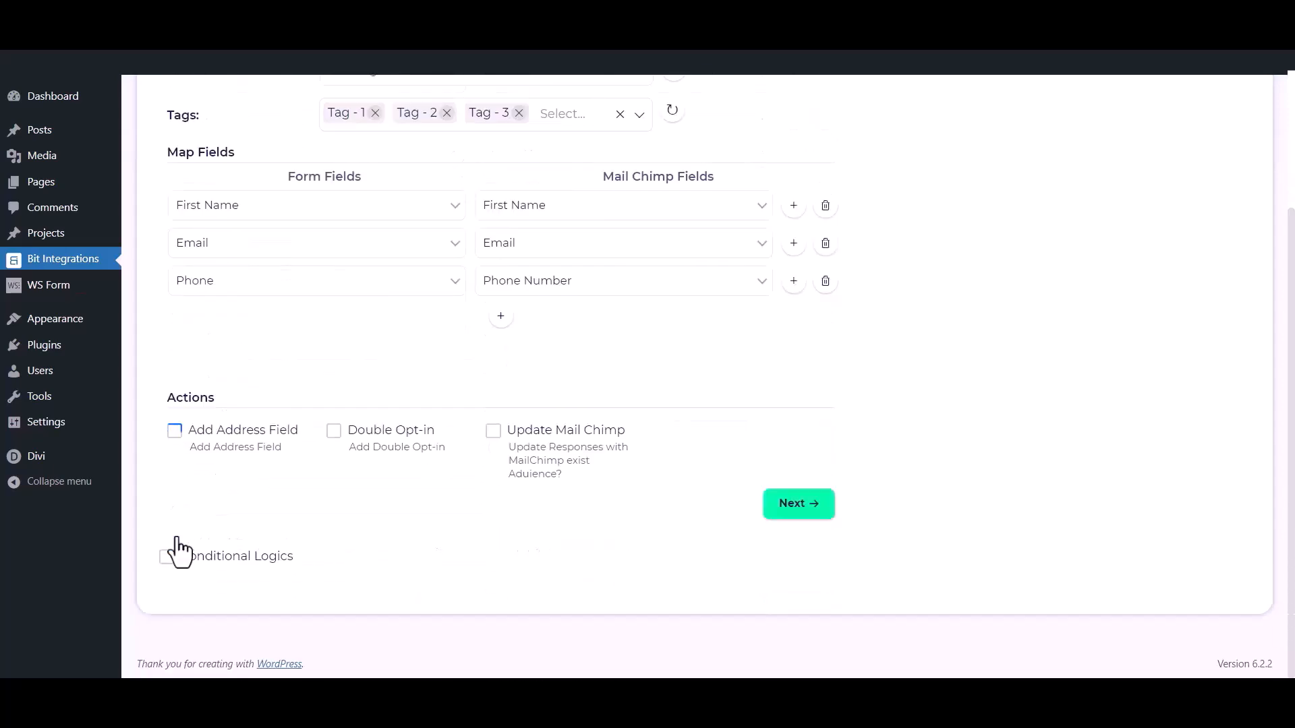
pyautogui.click(334, 434)
pyautogui.click(334, 433)
pyautogui.click(493, 433)
pyautogui.click(493, 435)
pyautogui.click(166, 557)
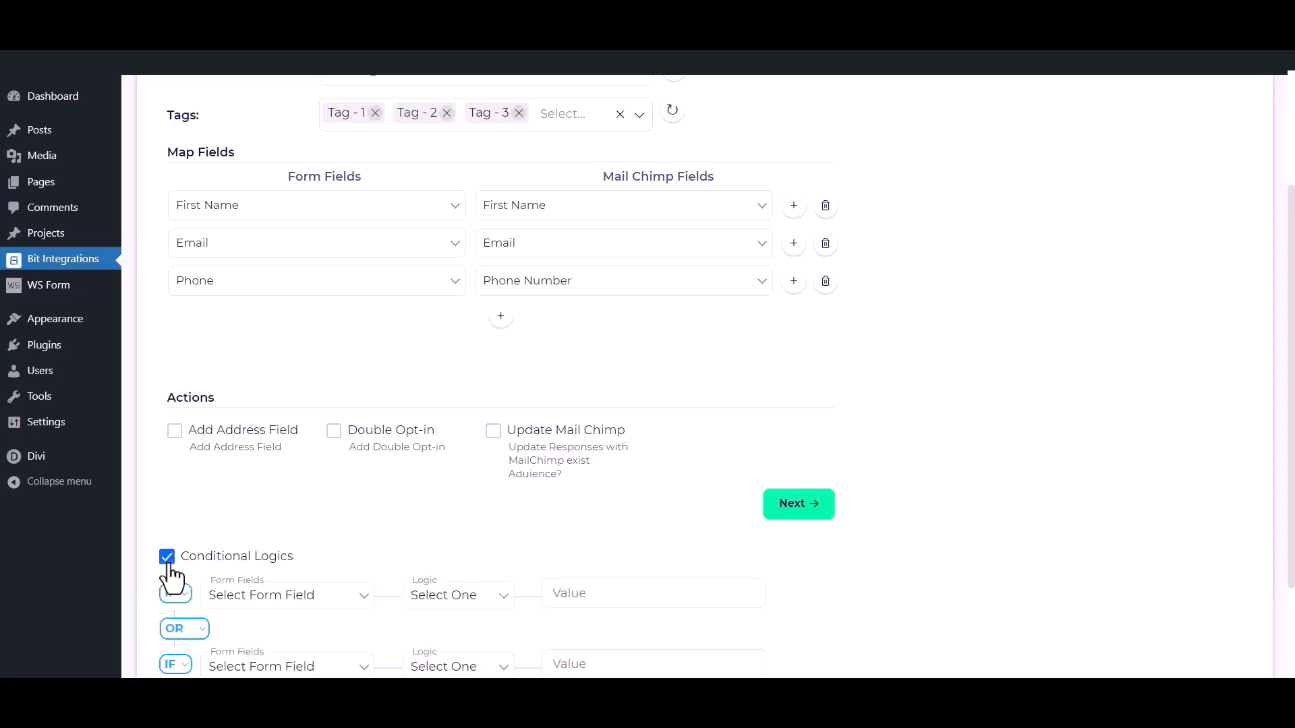
pyautogui.scroll(-2, 169, 560)
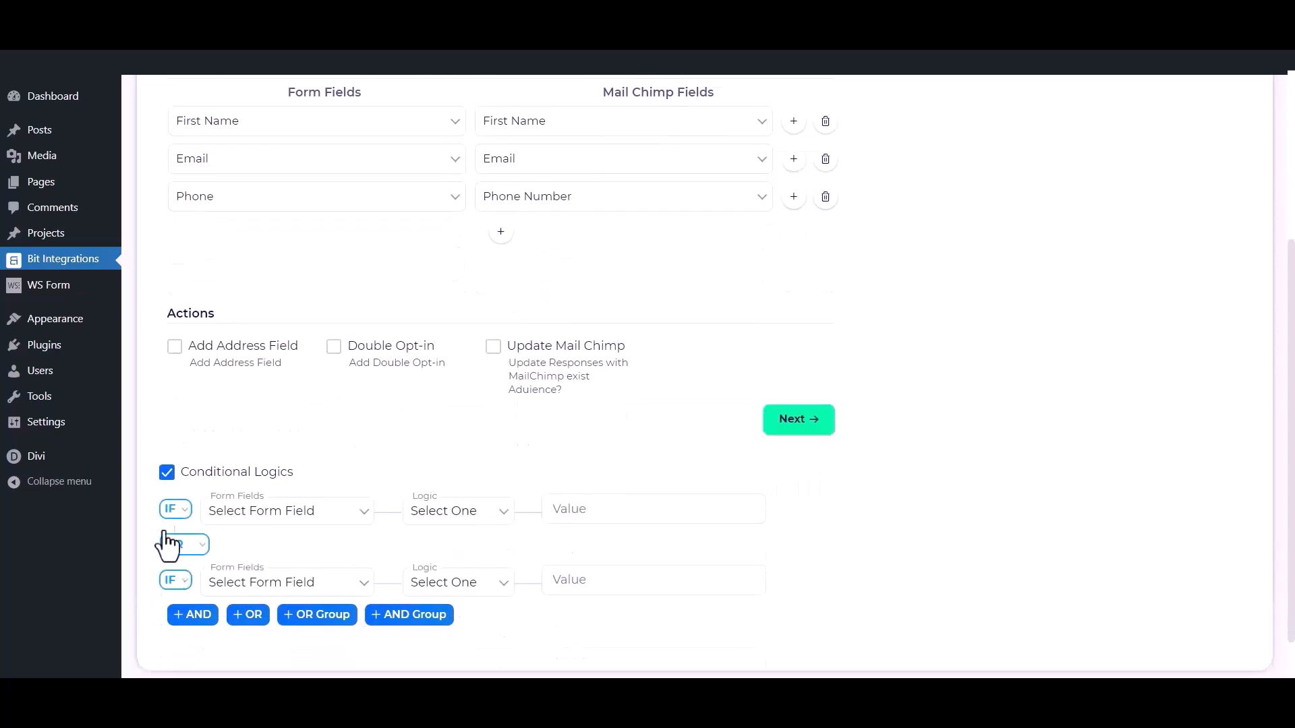
pyautogui.click(166, 472)
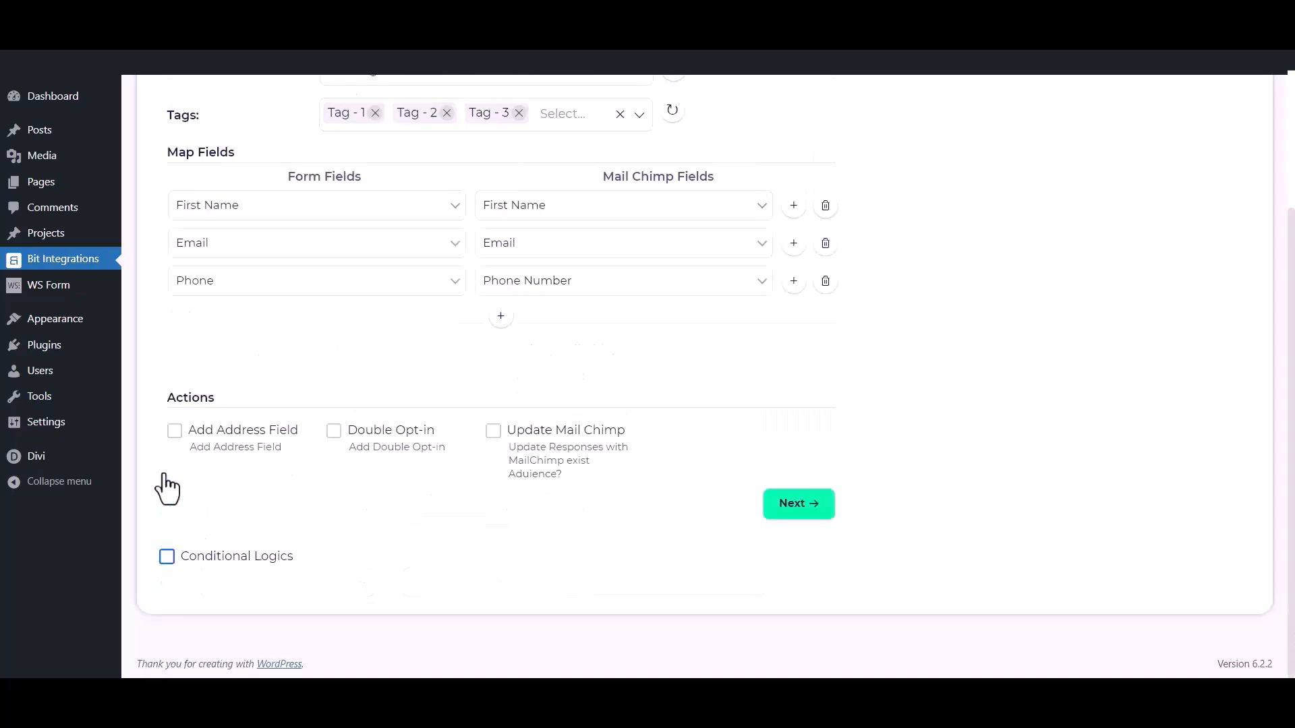
# Go to step 3 and Finish & Save the Mail Chimp integration.
pyautogui.click(800, 504)
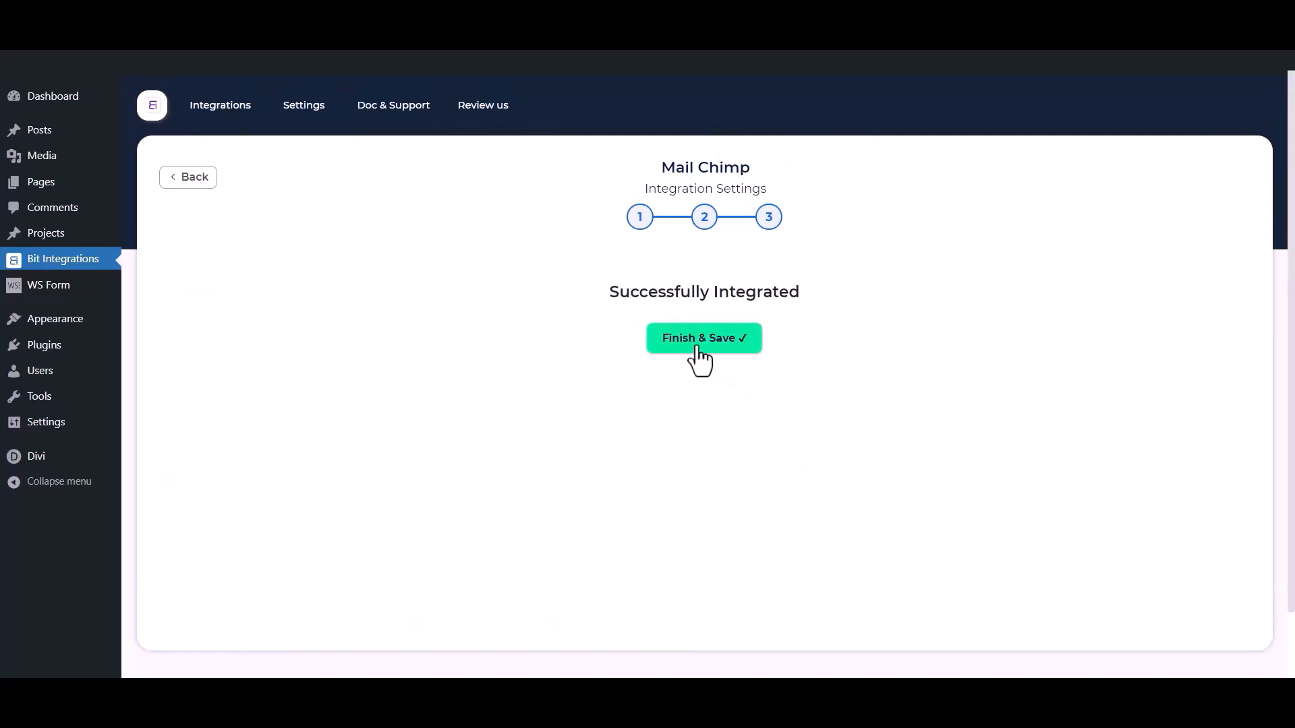
pyautogui.click(697, 348)
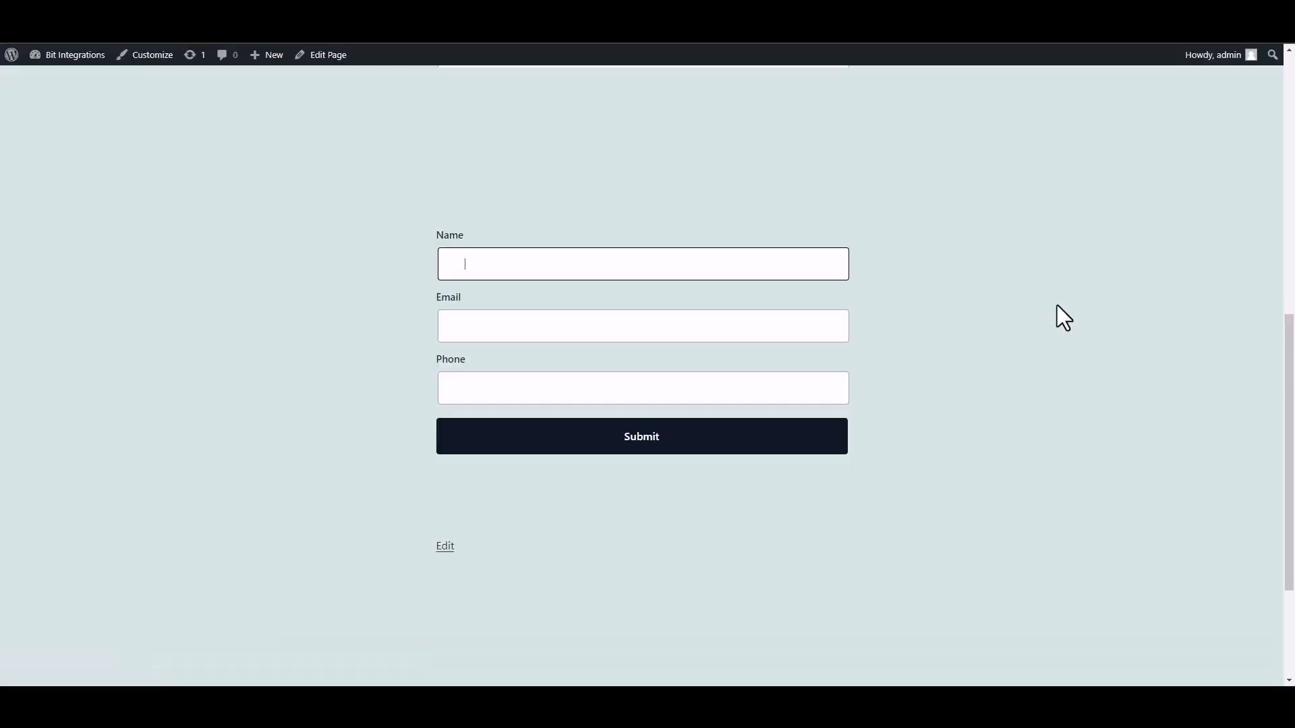
pyautogui.write('Bit INTEGRAT')
# Correct the name to 'Bit Integrations' and fill in the test email address and phone number.
pyautogui.press('BackSpace')
pyautogui.press('BackSpace')
pyautogui.press('BackSpace')
pyautogui.press('BackSpace')
pyautogui.press('BackSpace')
pyautogui.press('BackSpace')
pyautogui.press('BackSpace')
pyautogui.write('nter')
pyautogui.write('grat')
pyautogui.write('ions')
pyautogui.click(740, 328)
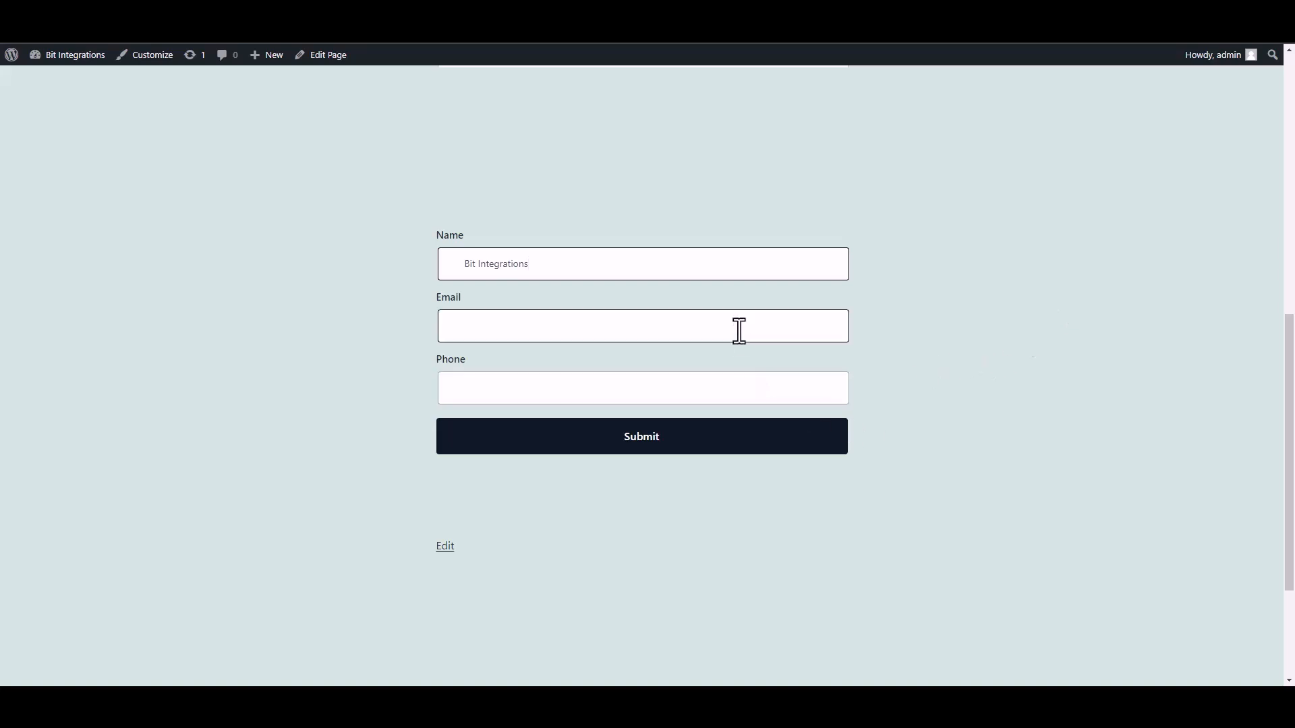
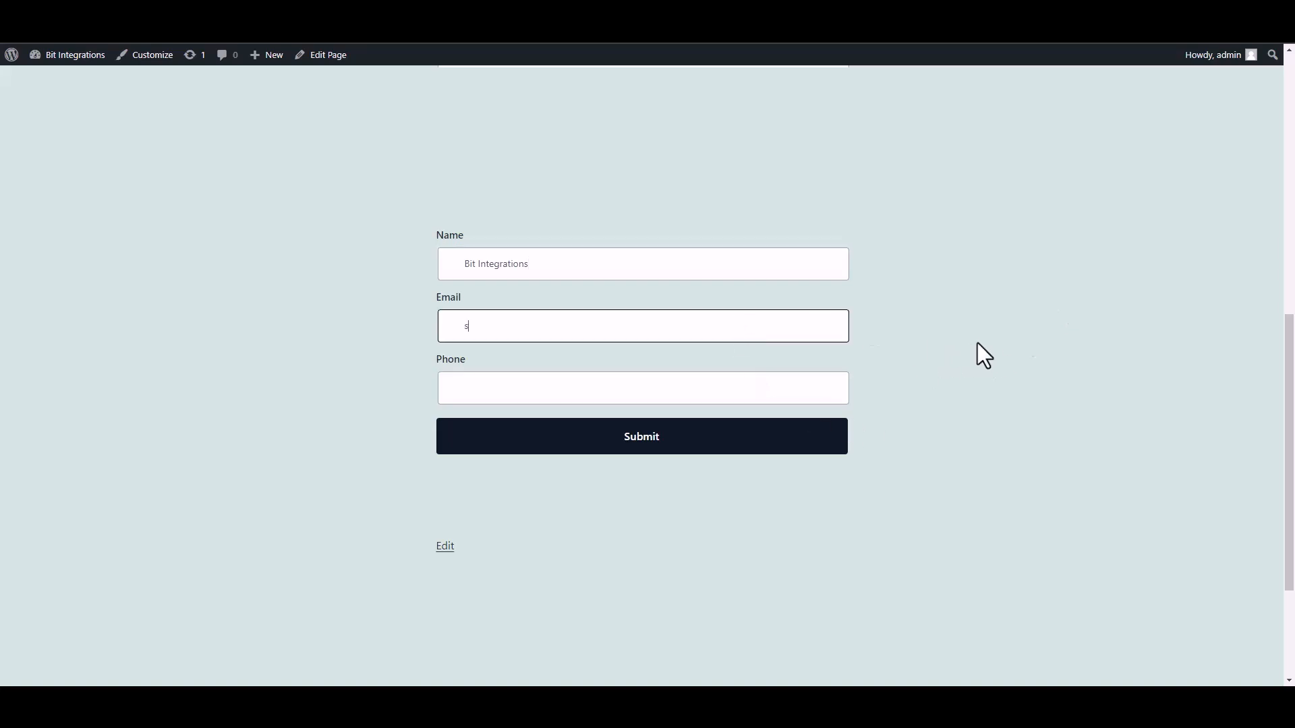
pyautogui.click(804, 393)
pyautogui.write('444555666')
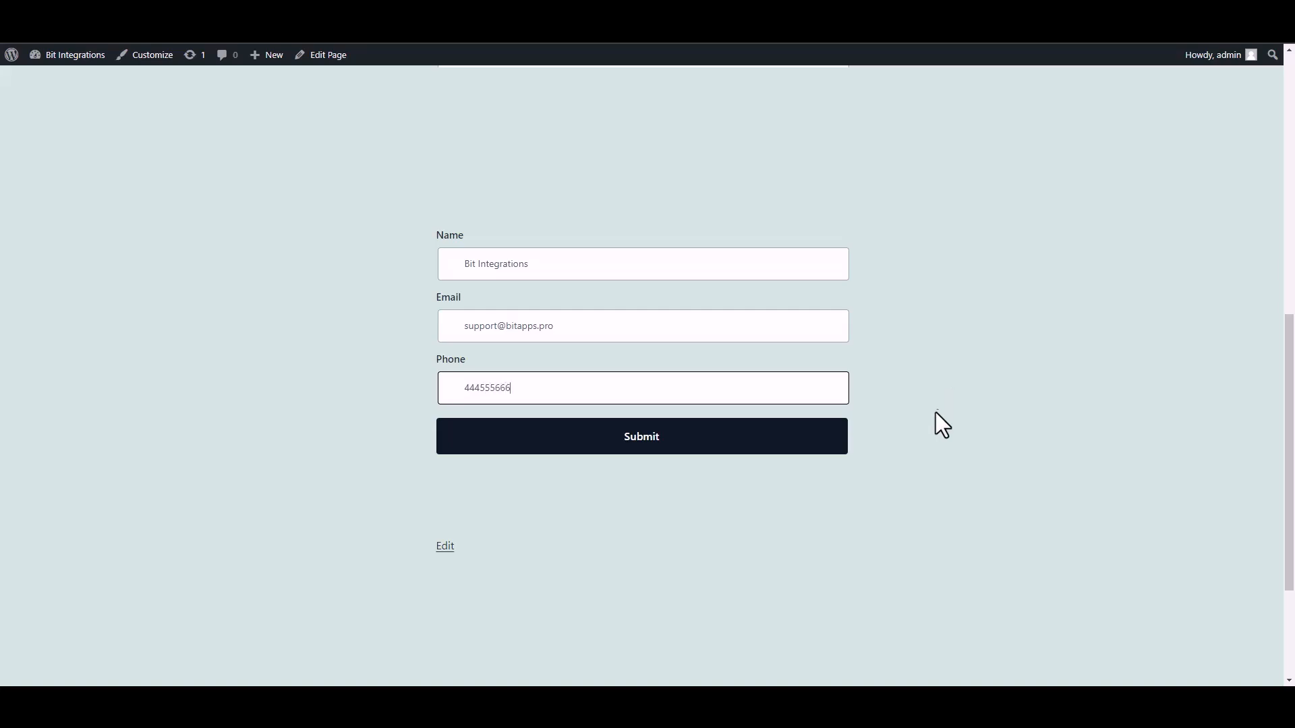
# Submit the test entry and check the form's success message.
pyautogui.click(819, 443)
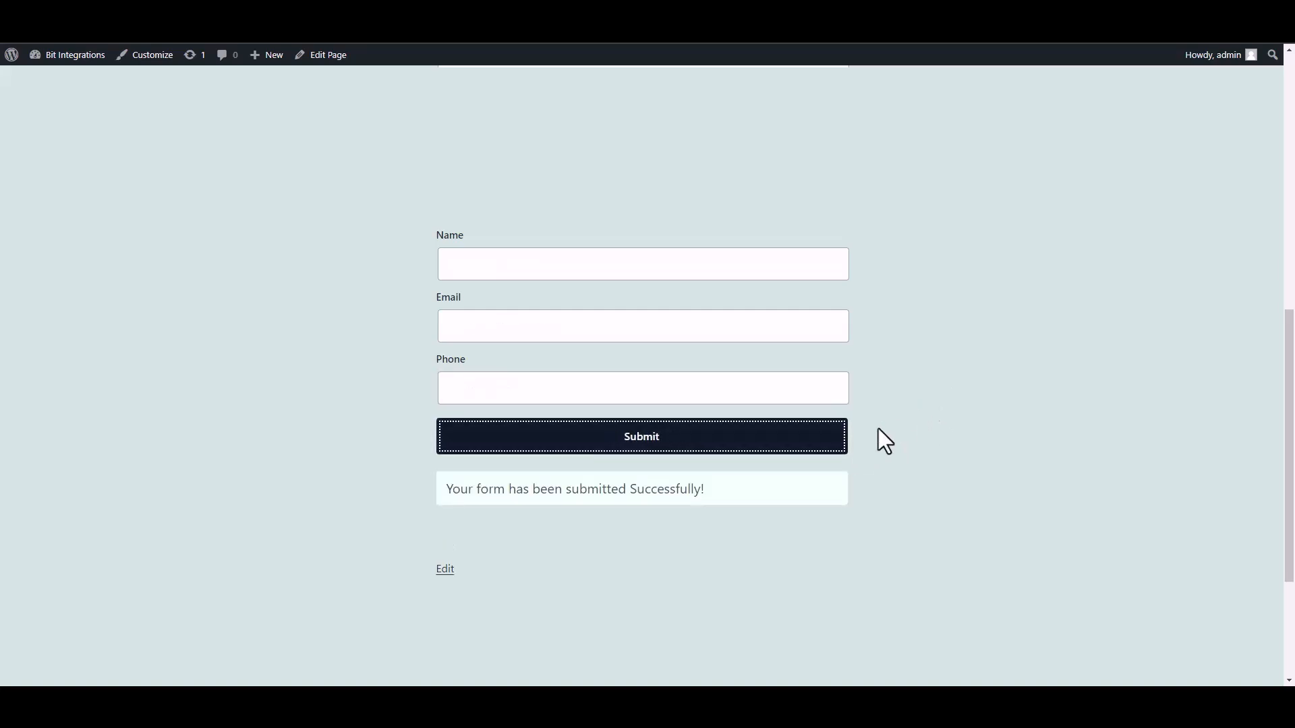
pyautogui.moveTo(447, 488); pyautogui.dragTo(770, 497)
pyautogui.click(928, 519)
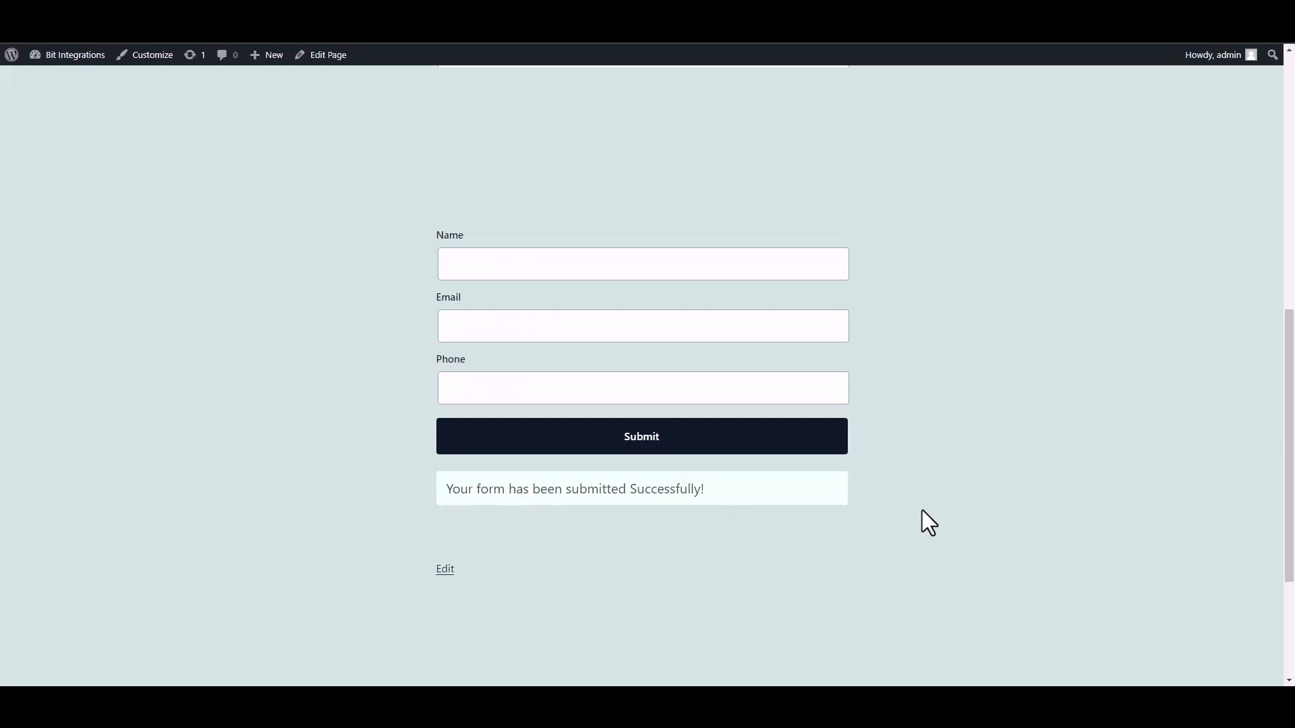